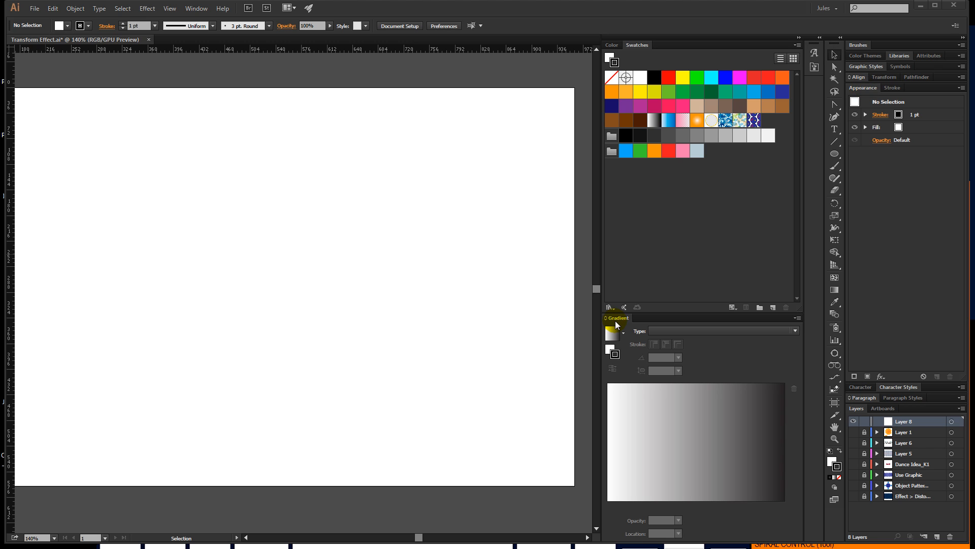
left_click(612, 45)
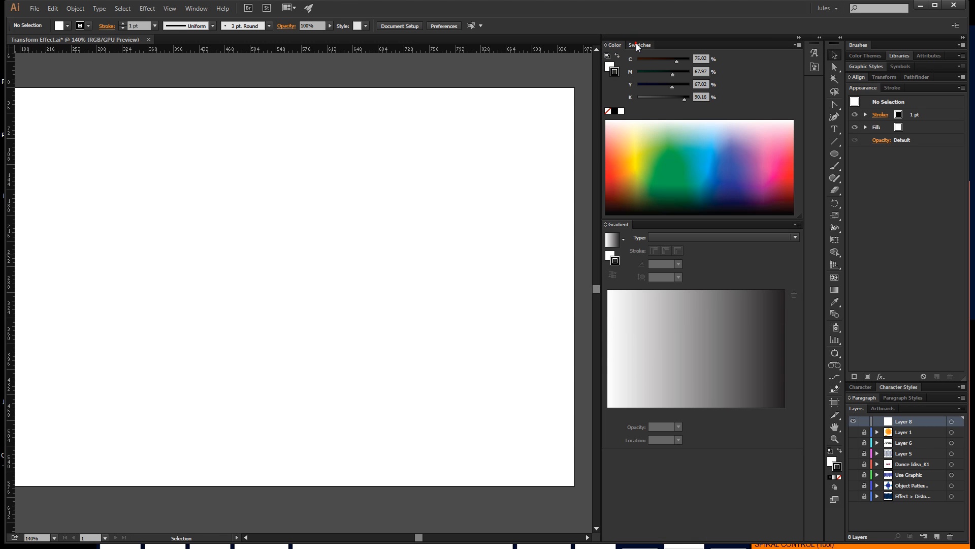
left_click(638, 45)
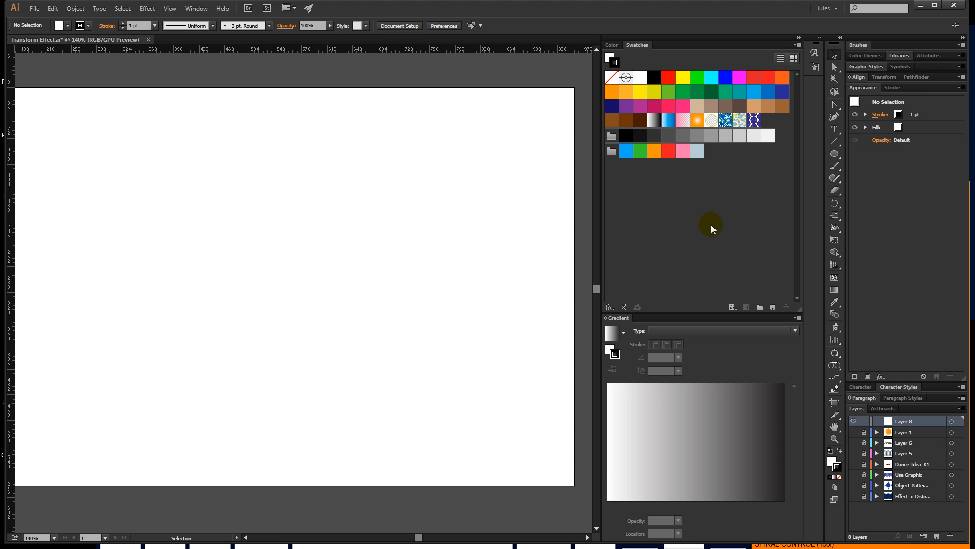
Activate the Ellipse tool with the orange Summer radial gradient as fill and a light orange 1 pt stroke, keeping the fill active for gradient editing.
key("a")
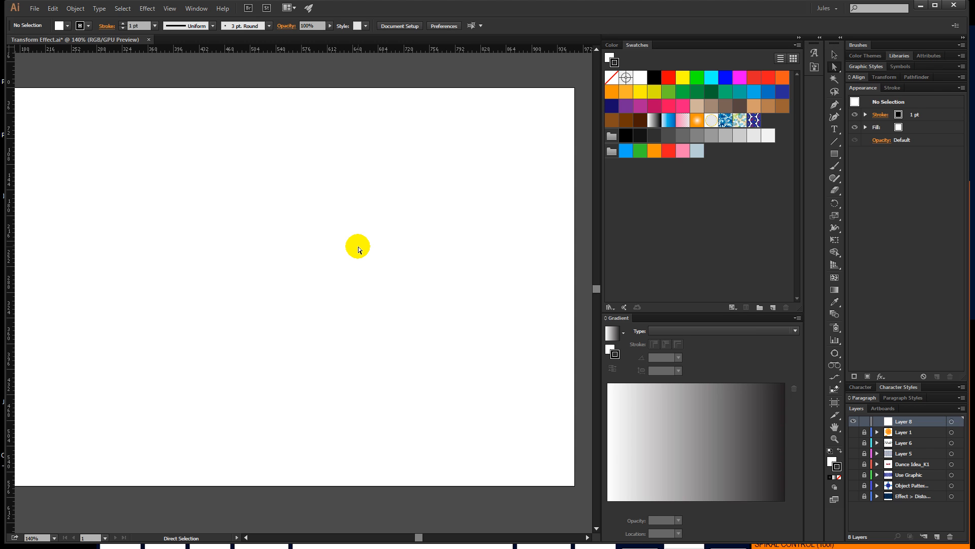
left_click(836, 155)
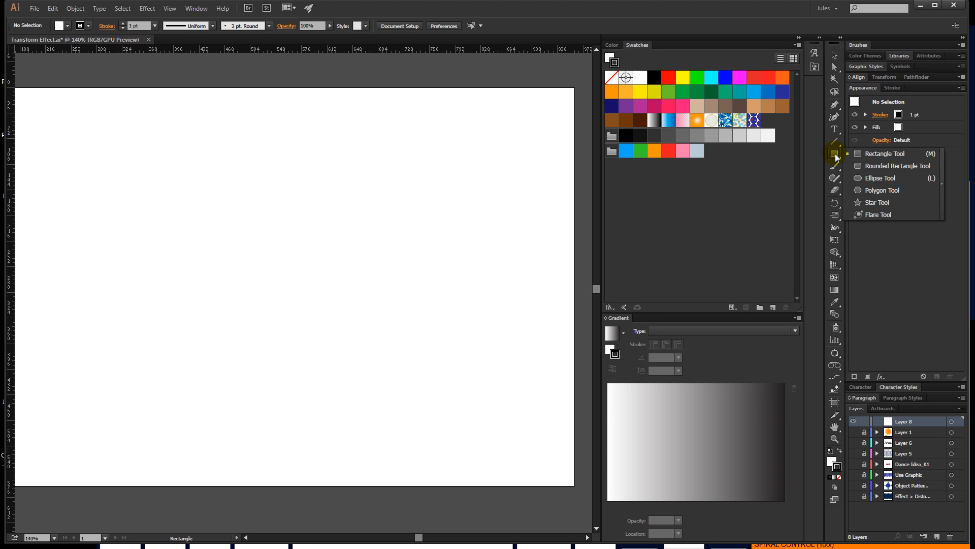
left_click(874, 178)
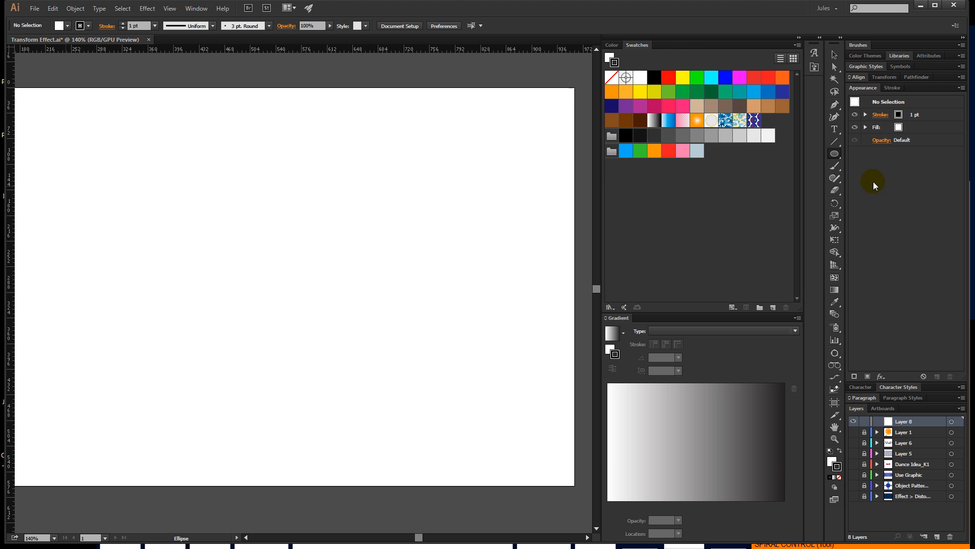
left_click(69, 26)
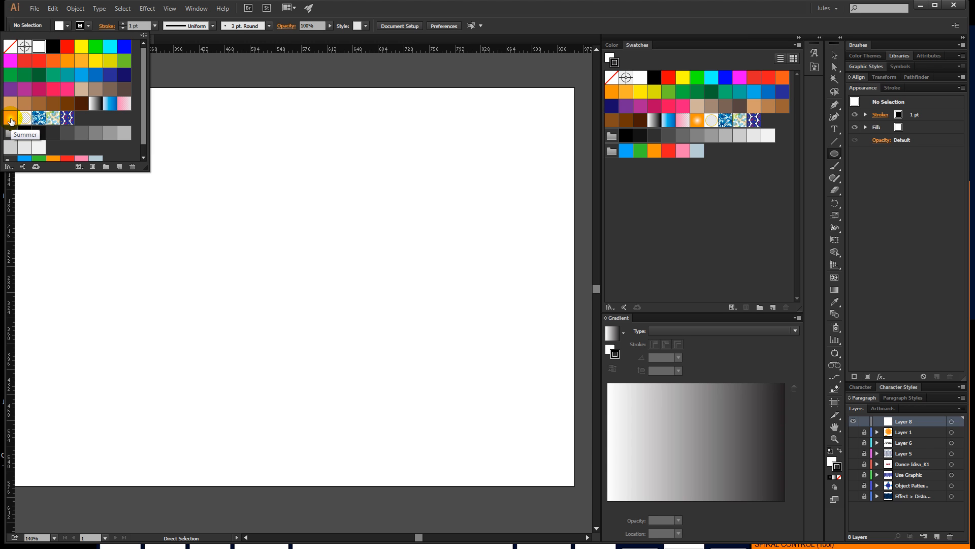
left_click(10, 118)
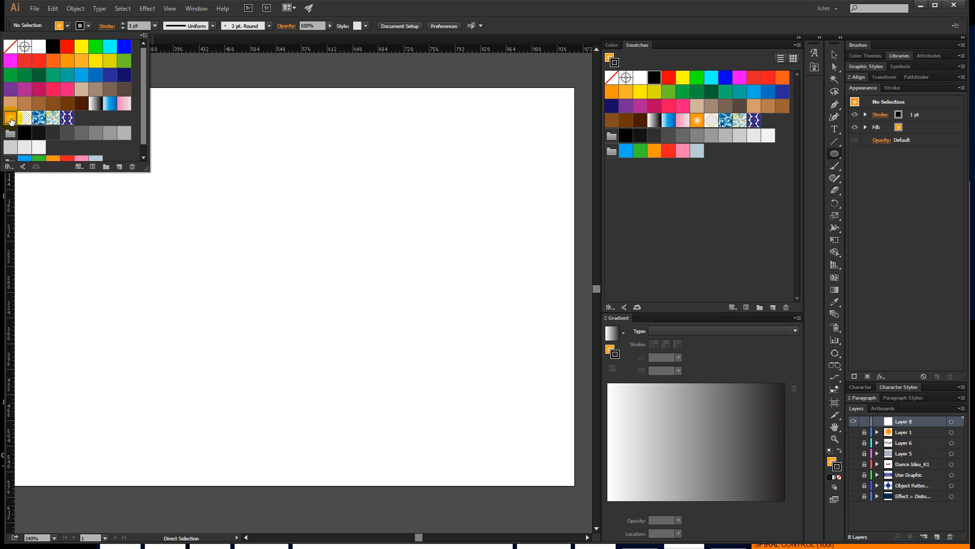
left_click(507, 189)
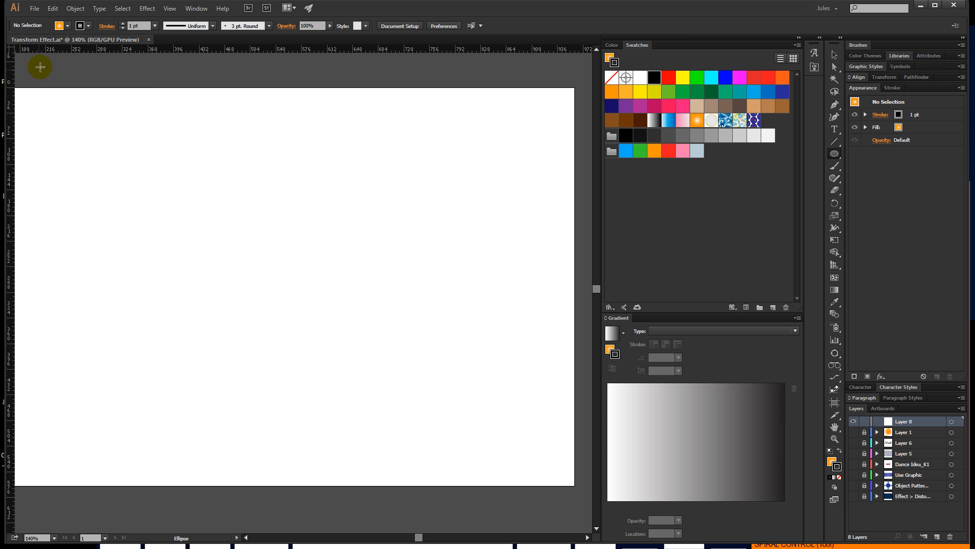
left_click(79, 25)
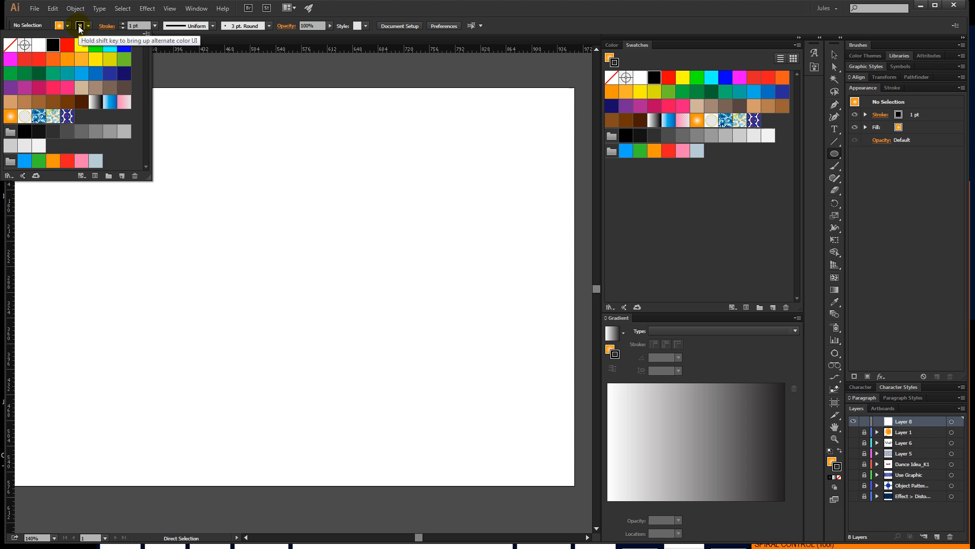
left_click(79, 62)
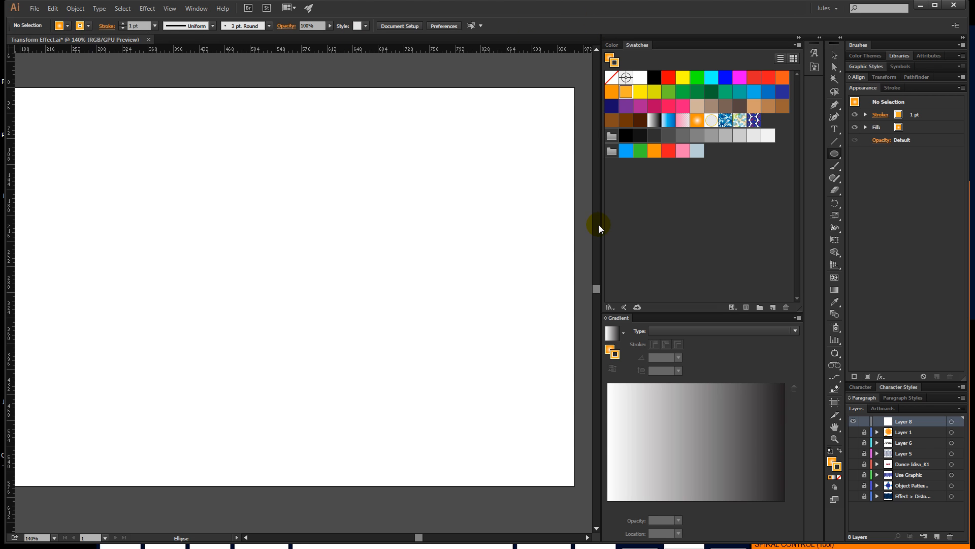
left_click(609, 350)
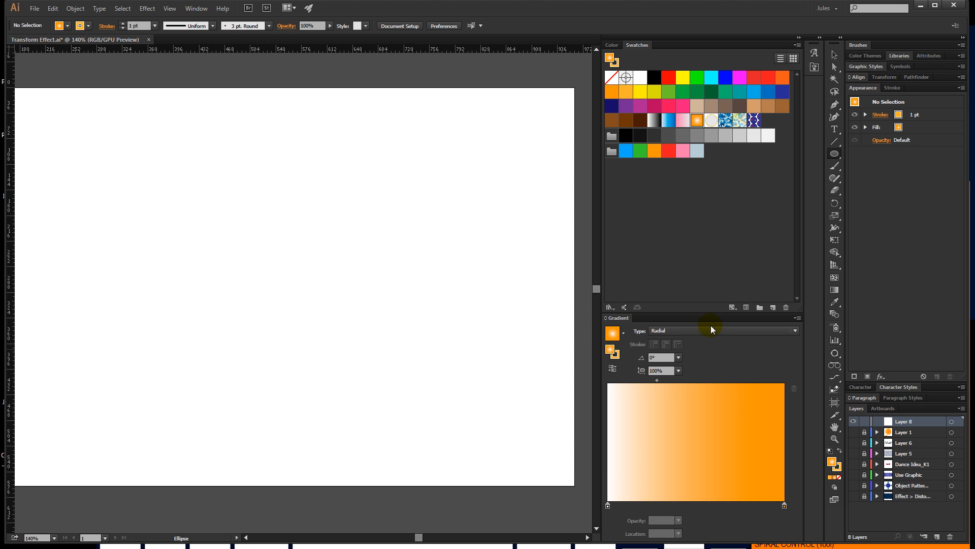
Try recoloring the gradient's white stop with an orange from the CMYK spectrum at 16% cyan, and undo it.
double_click(607, 505)
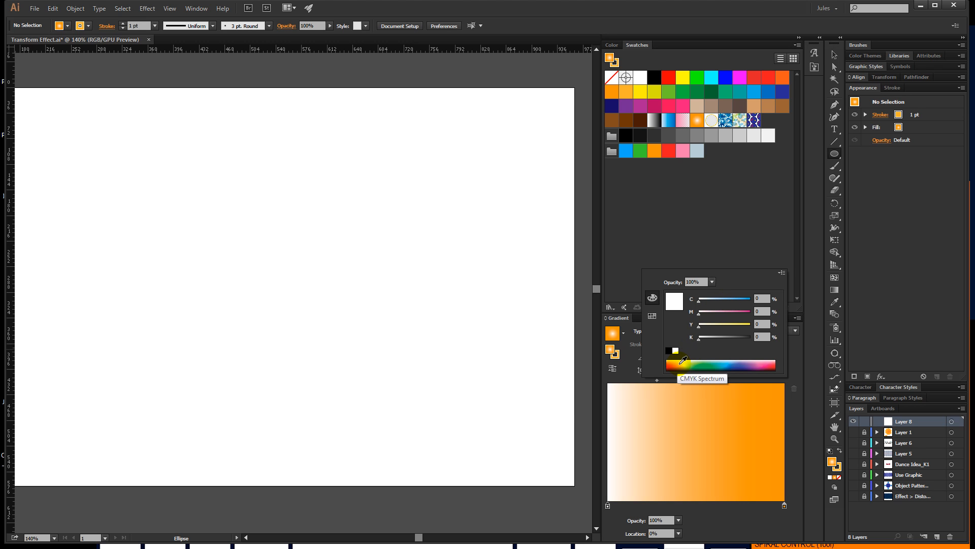
mouse_move(683, 359)
left_mouse_down()
mouse_move(730, 361)
mouse_move(670, 362)
left_mouse_up()
mouse_move(706, 300)
left_mouse_down()
mouse_move(721, 300)
mouse_move(707, 301)
left_mouse_up()
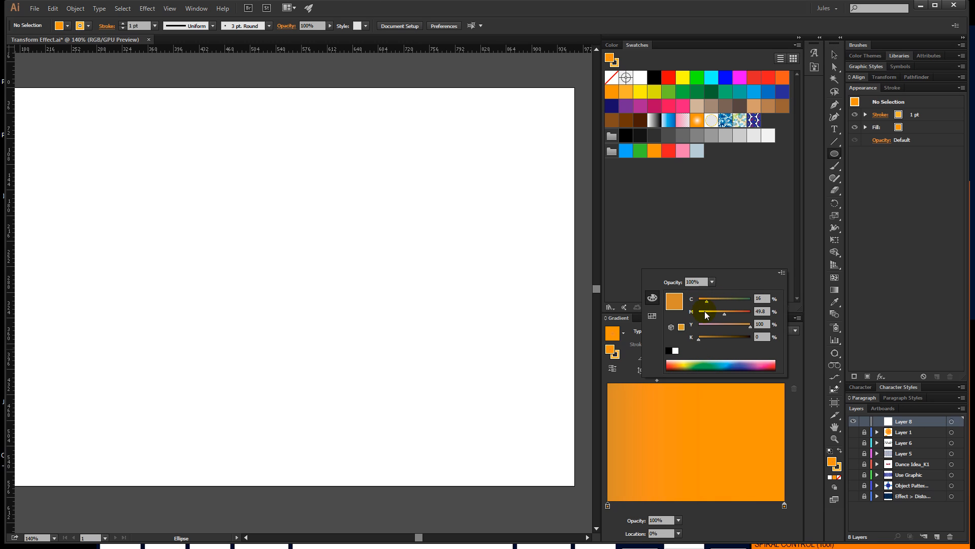
left_click(629, 255)
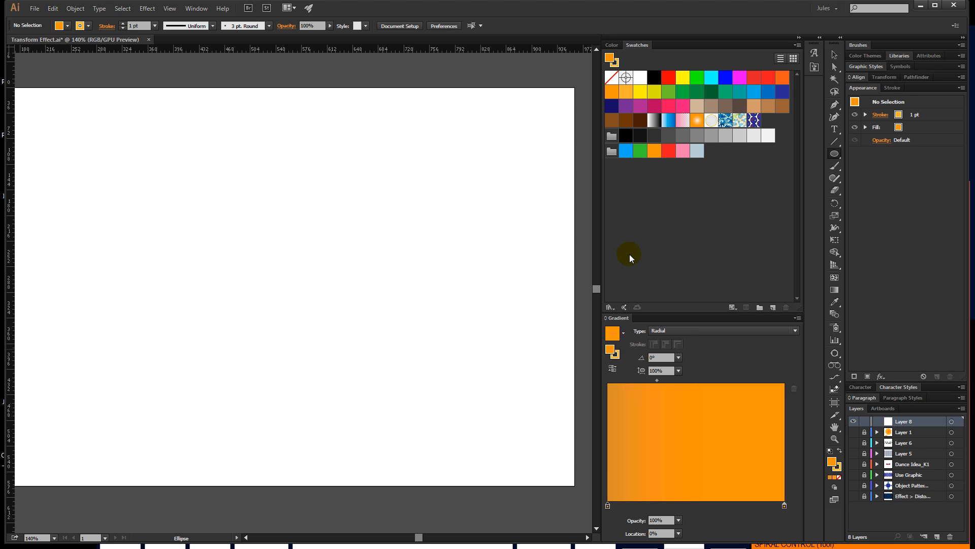
key("ctrl+z")
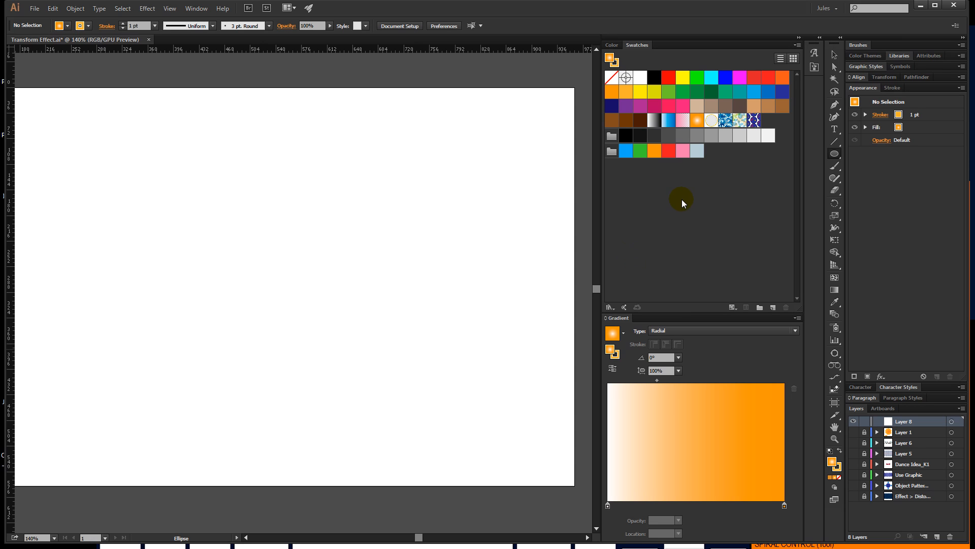
Turn the fill into a linear gradient at a 90° angle with the red-orange swatch on its white stop.
left_click(783, 78)
left_click_drag(783, 77, 608, 505)
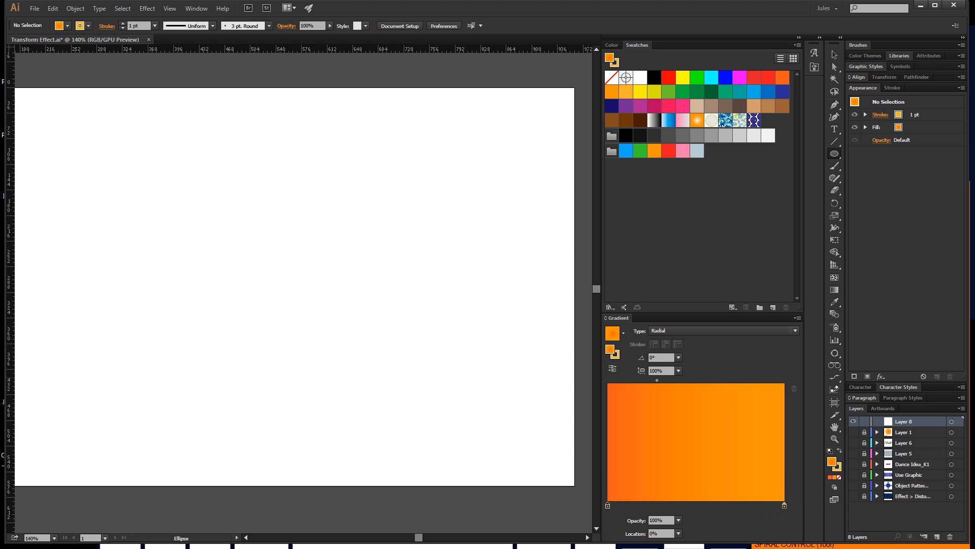
left_click(678, 330)
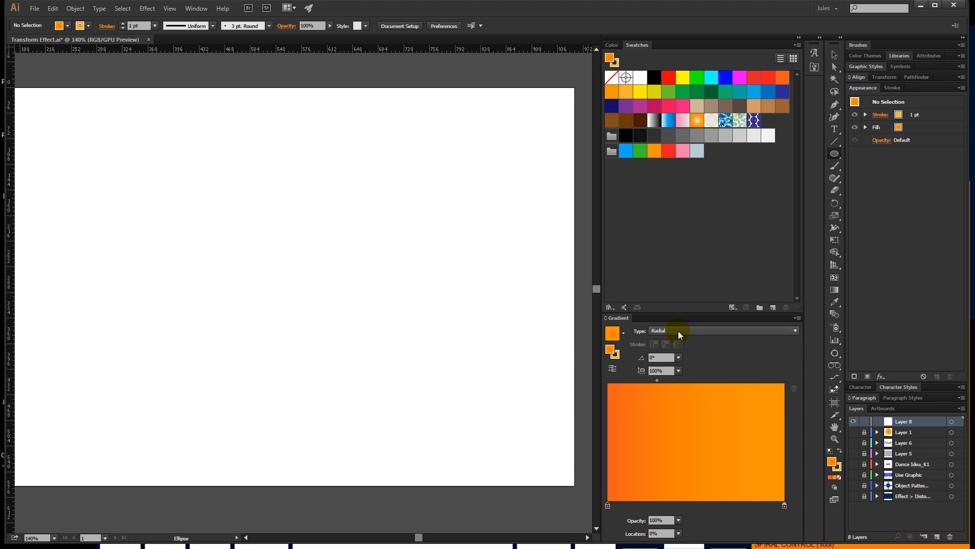
left_click(678, 330)
left_click(679, 342)
left_click_drag(663, 357, 639, 356)
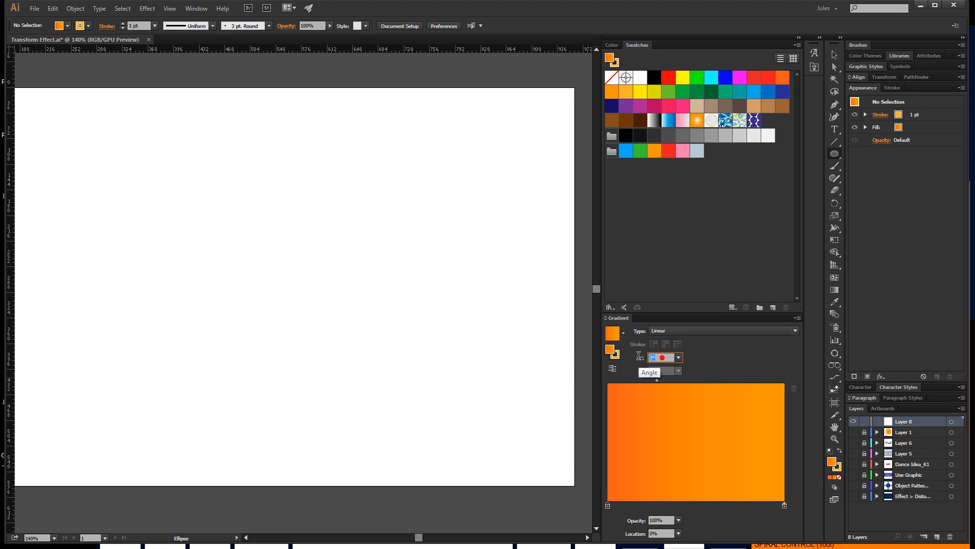
type("90")
key("Return")
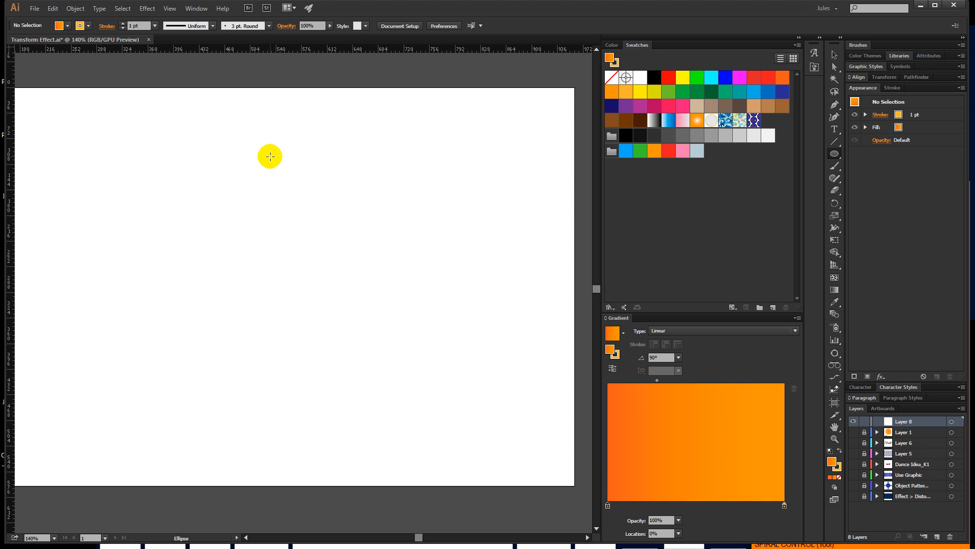
Draw a narrow vertical ellipse about 46 by 164 px and convert its bottom anchor point into a sharp corner.
left_click_drag(267, 147, 297, 264)
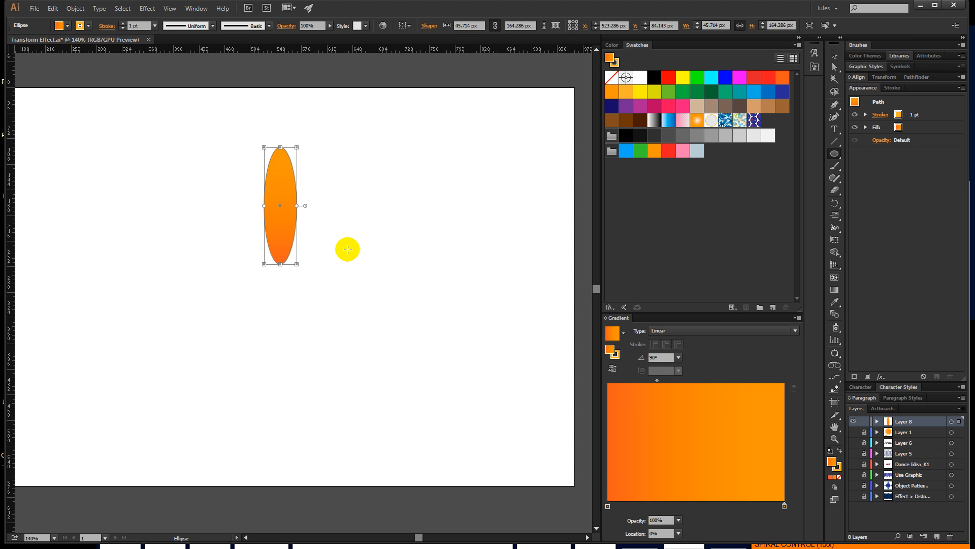
left_click(835, 107)
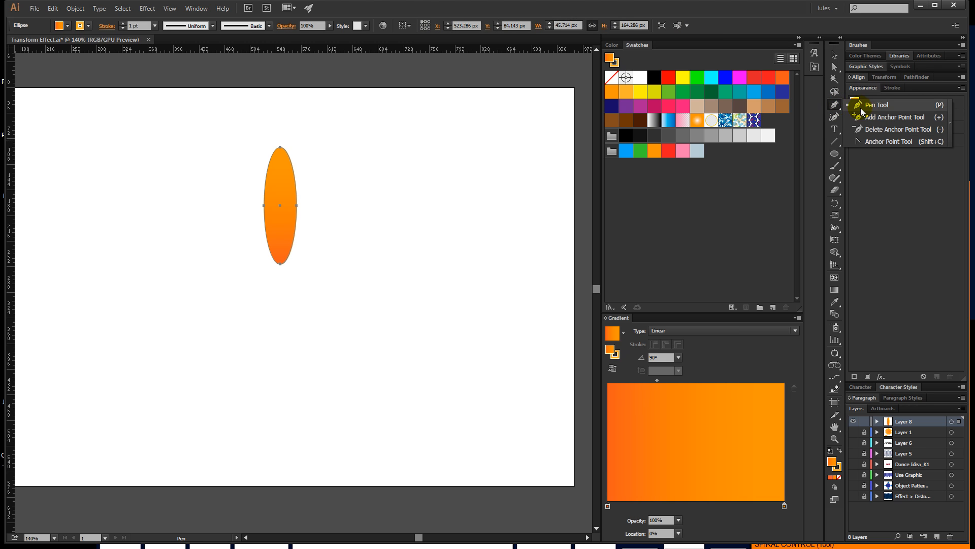
left_click(876, 142)
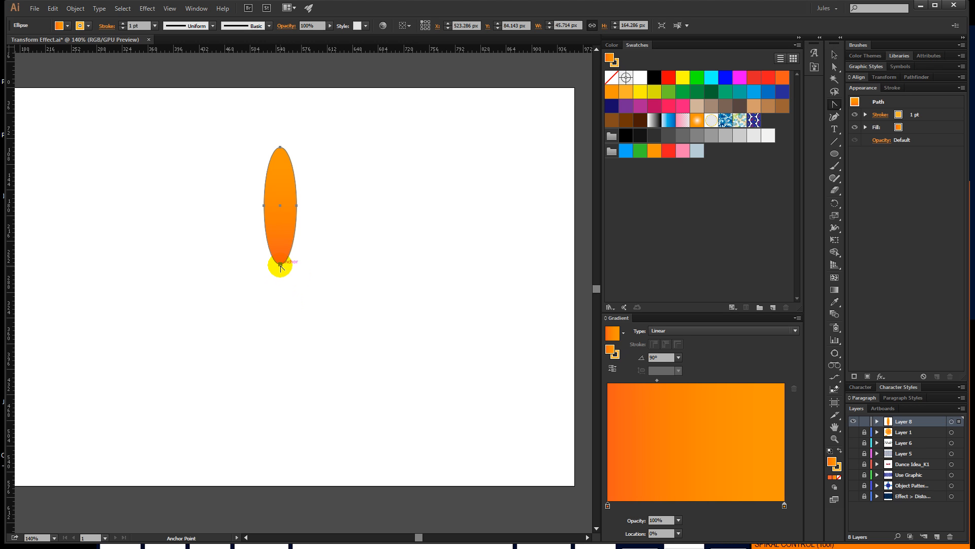
key("ctrl+plus")
key("ctrl+plus")
key("ctrl+plus")
key("ctrl+plus")
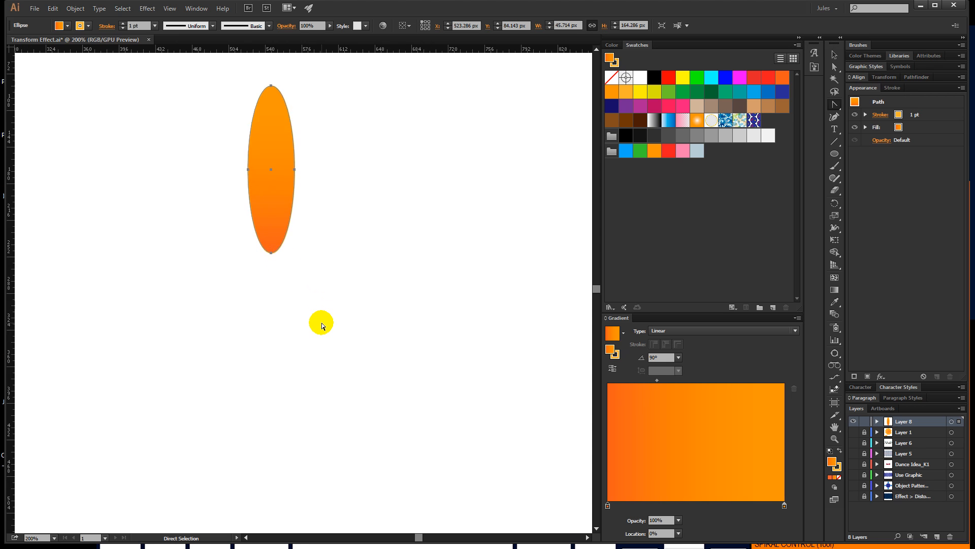
left_click_drag(293, 232, 364, 381)
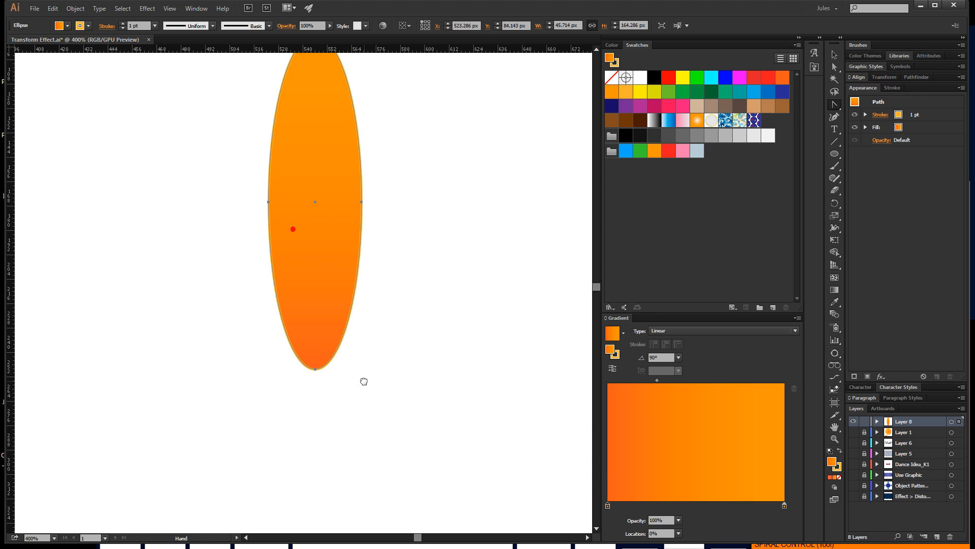
left_click(316, 369)
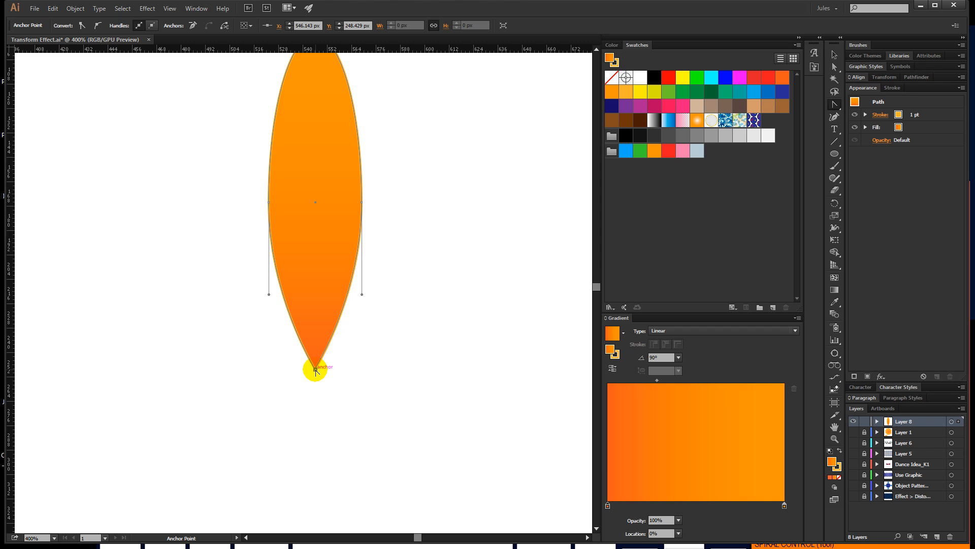
Move the petal shape about 153 px to the left on the artboard.
key("ctrl+0")
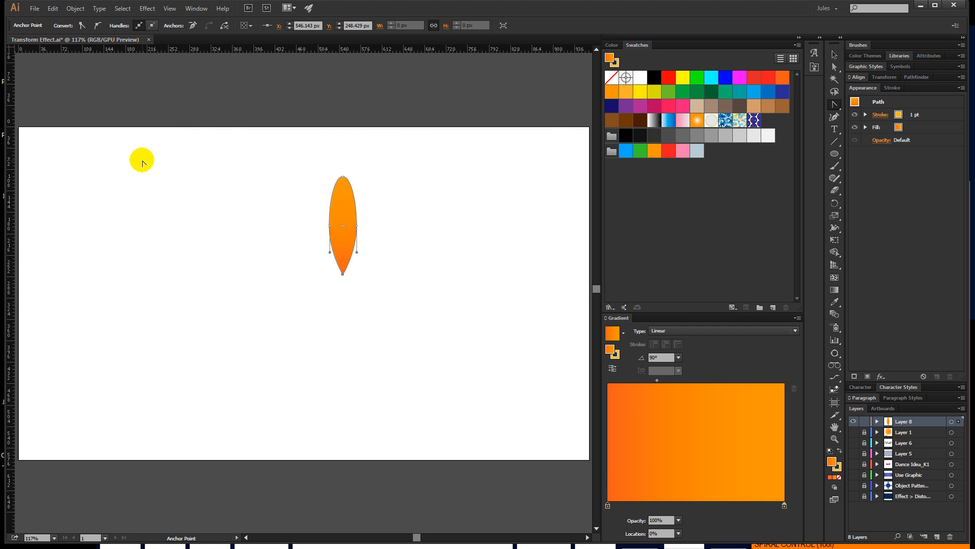
key("v")
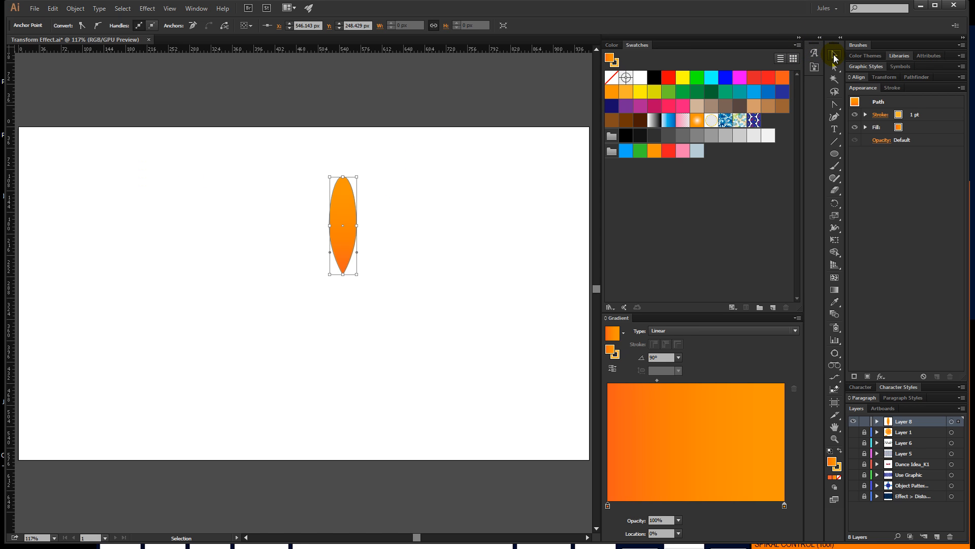
left_click_drag(344, 238, 253, 240)
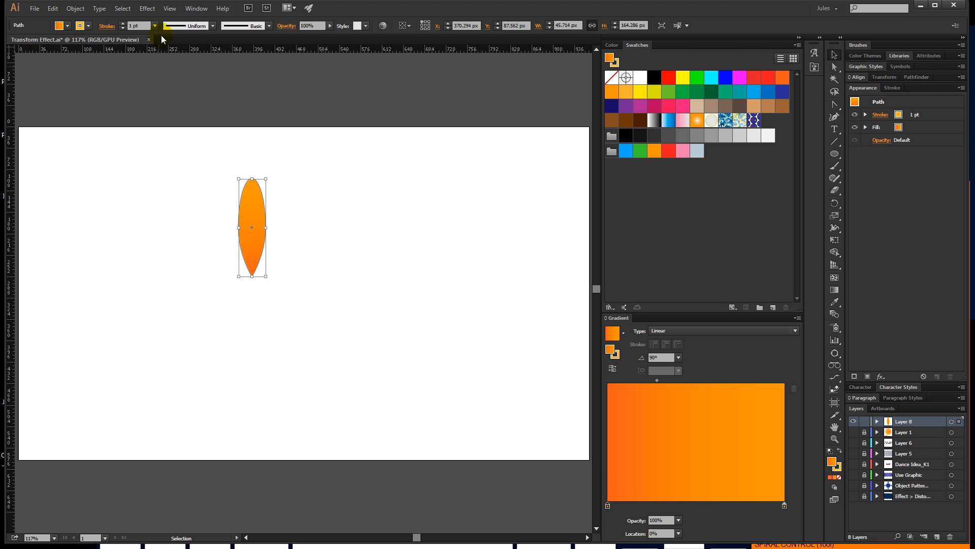
Start a Transform effect on the petal with preview on, 25 copies and the bottom-center reference point.
left_click(147, 9)
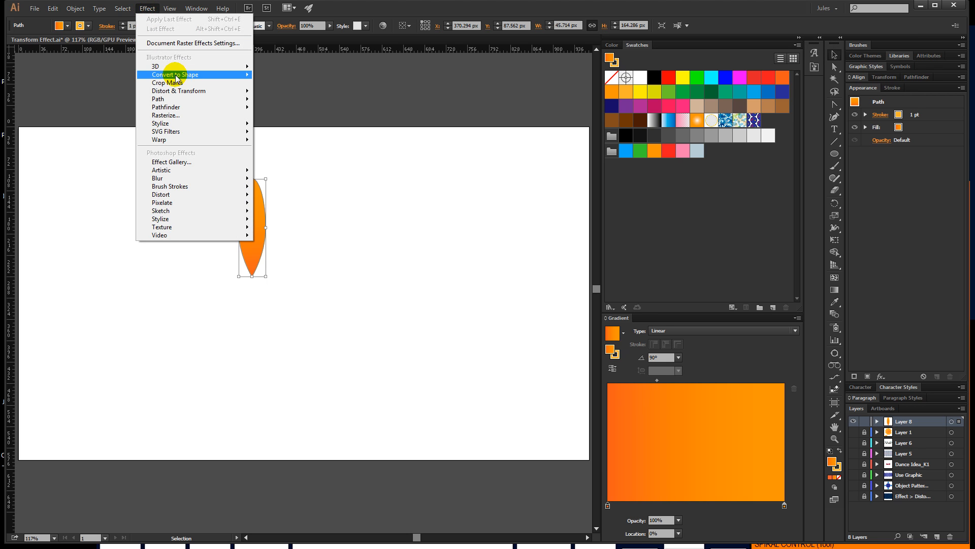
mouse_move(186, 94)
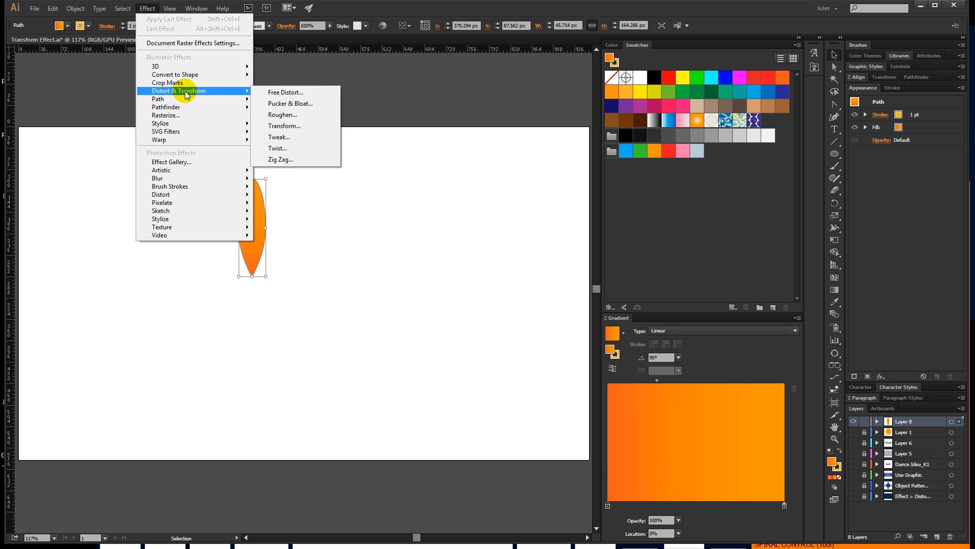
left_click(280, 125)
left_click_drag(642, 104, 423, 85)
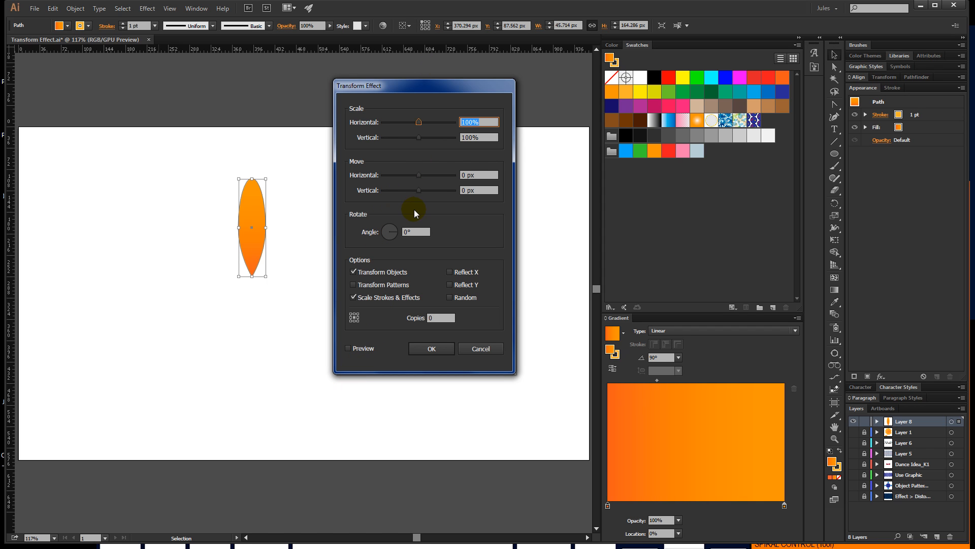
left_click(361, 348)
left_click_drag(422, 86, 458, 73)
left_click(478, 304)
type("25")
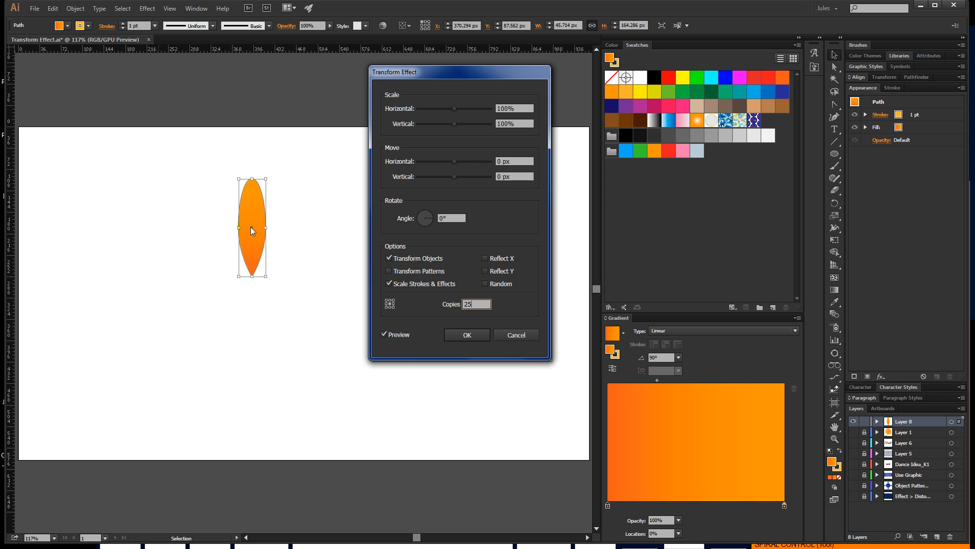
left_click(390, 304)
Set the Transform effect's horizontal scale to 103%.
left_click(506, 108)
double_click(507, 108)
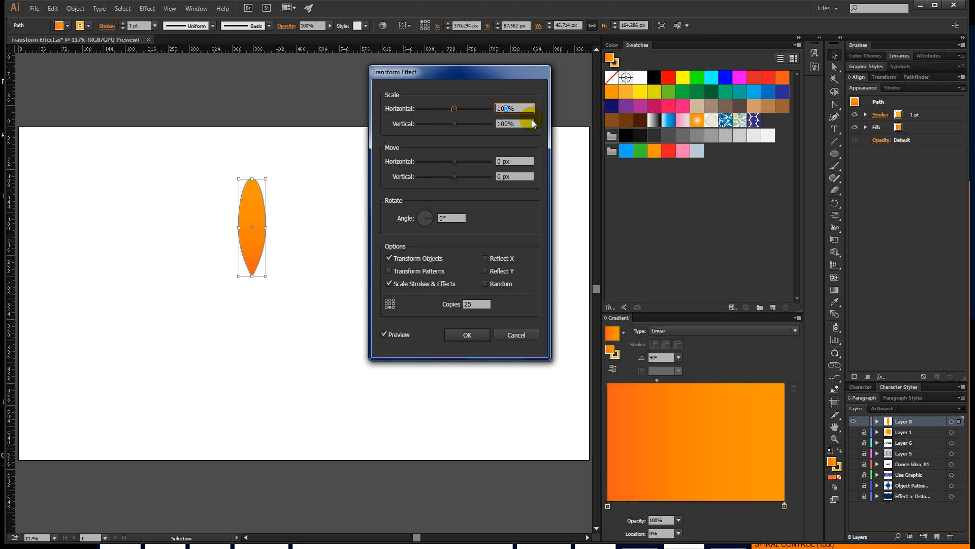
type("103")
Try small positive and negative rotation angles for the petal copies in the Transform effect.
double_click(458, 218)
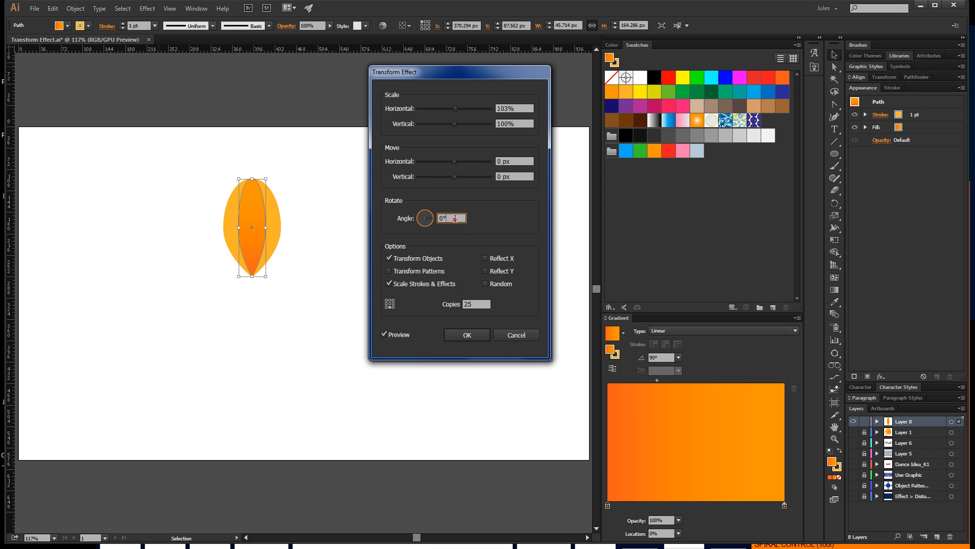
left_click(455, 218)
left_click(525, 161)
left_click(522, 177)
left_click(521, 161)
left_click(450, 218)
double_click(452, 218)
key("Up")
key("Up")
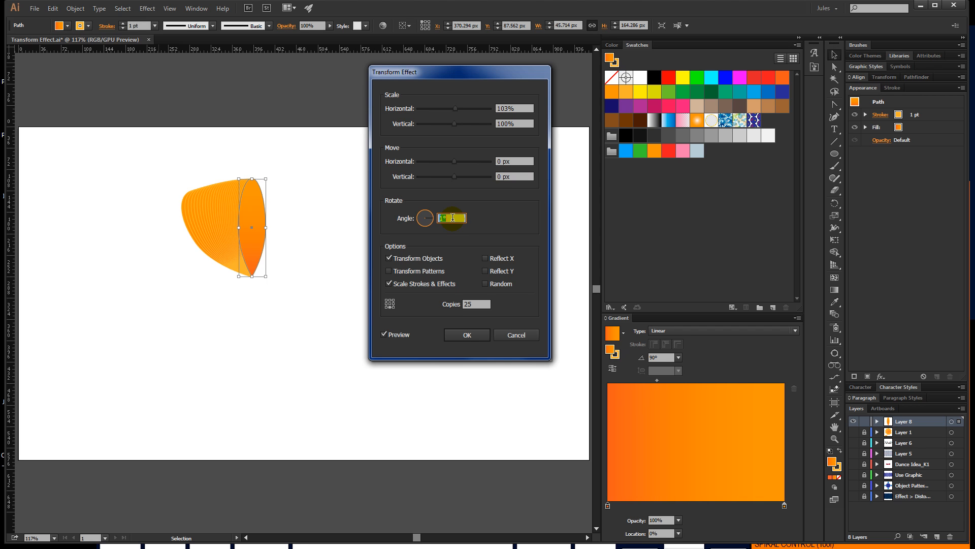
key("Down")
key("Down")
key("Down")
key("Down")
key("Down")
key("Down")
key("Down")
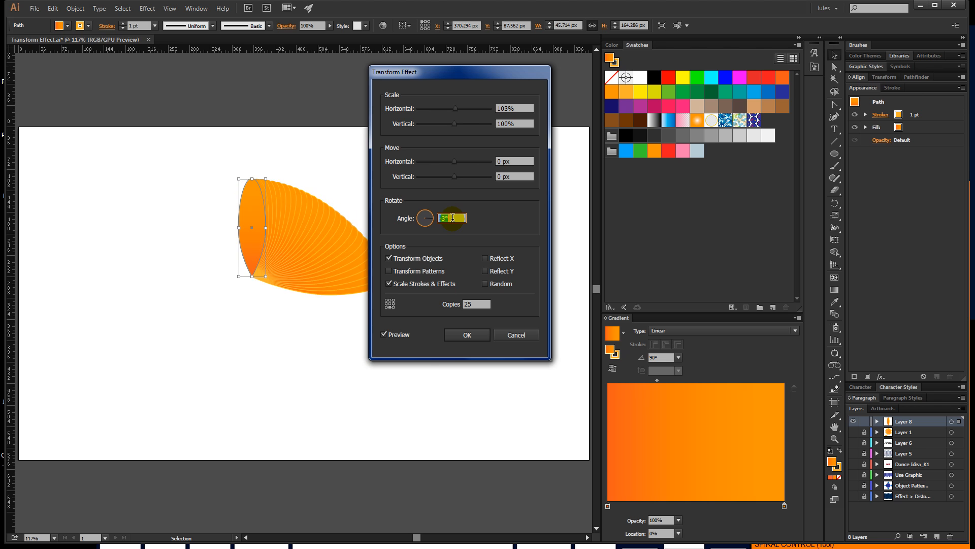
key("Up")
key("Up")
key("Up")
key("Up")
key("Up")
key("Up")
key("Up")
key("Up")
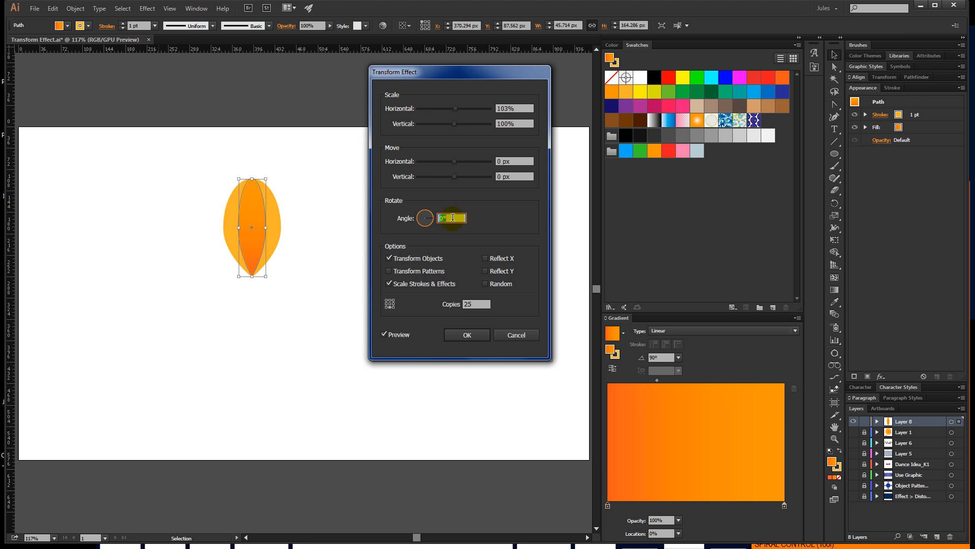
Set the Transform effect's rotation angle to 38°, apply the effect to the petal and deselect it.
key("Up")
key("Up")
key("Up")
key("Up")
key("Up")
key("Up")
key("Up")
key("Up")
key("Up")
key("Up")
key("Up")
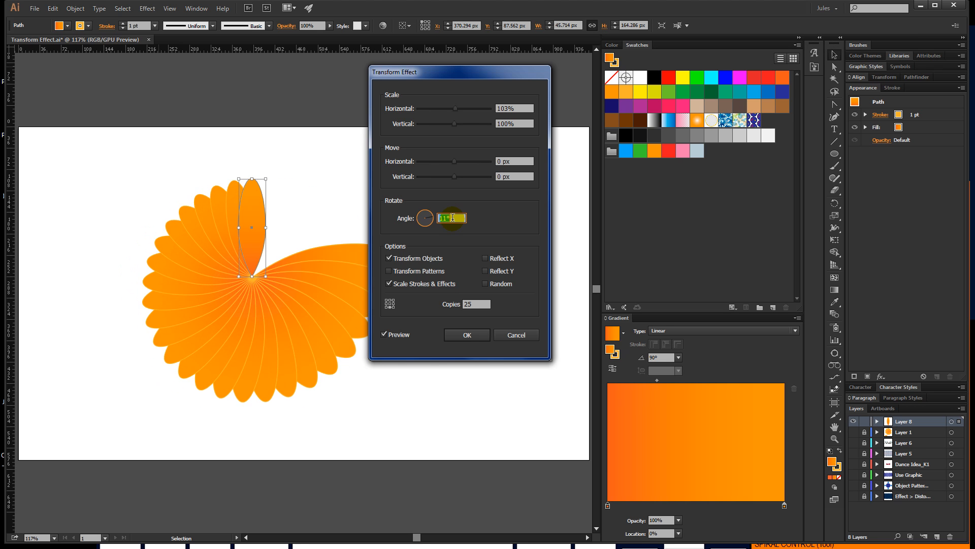
key("Up")
key("Up")
key("Up")
key("Up")
key("Up")
key("Up")
key("Up")
key("Up")
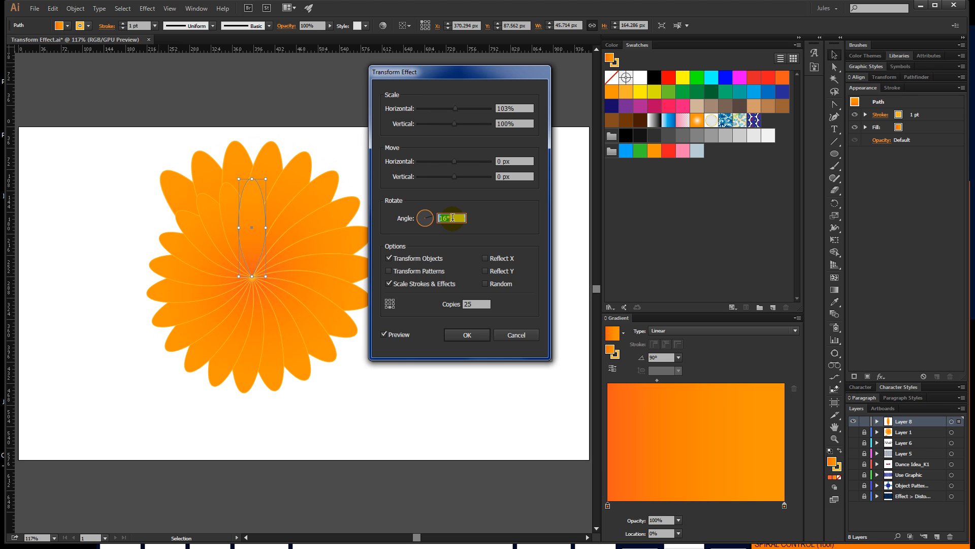
key("Up")
key("Up")
key("Up")
key("Up")
key("Up")
key("Up")
key("Up")
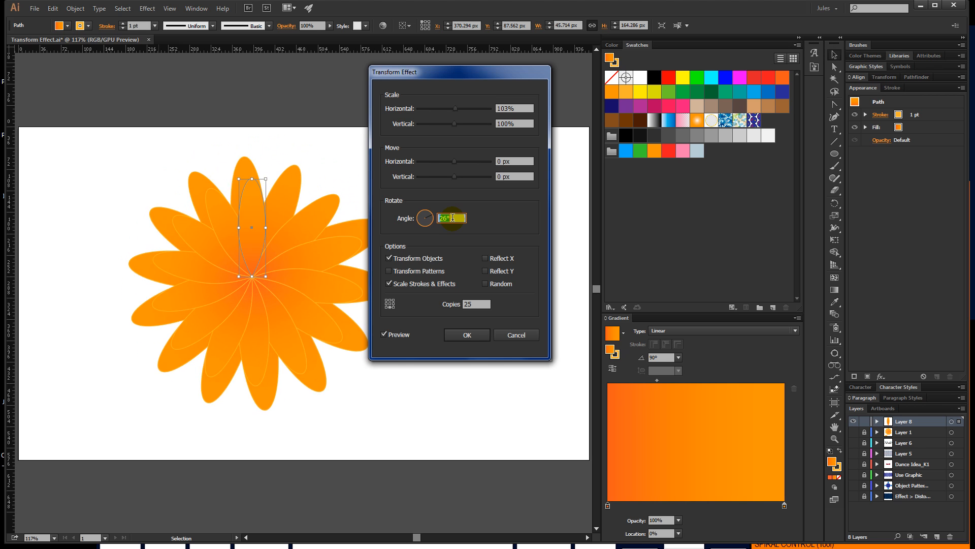
key("Up")
key("Up")
key("Up")
key("Up")
key("Up")
key("Up")
key("Up")
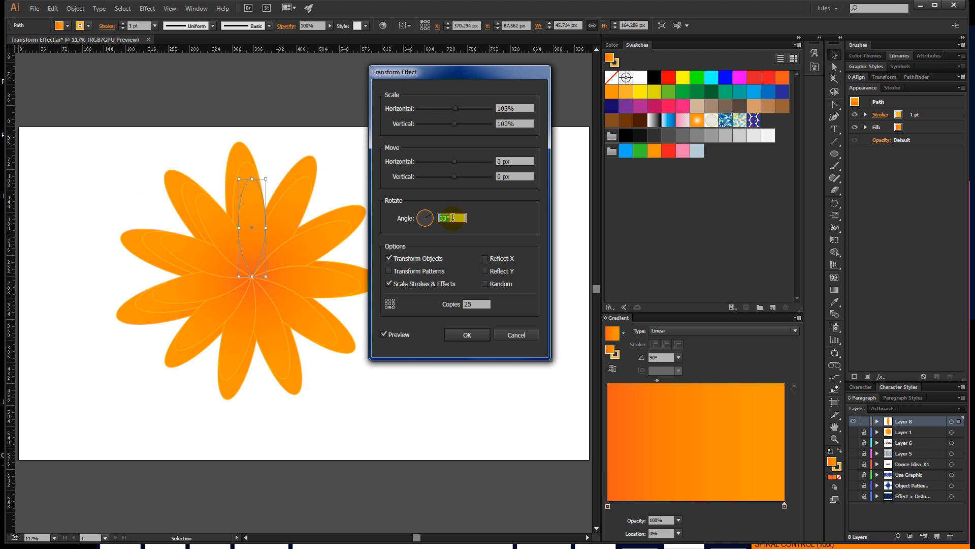
key("Up")
key("Up")
key("Up")
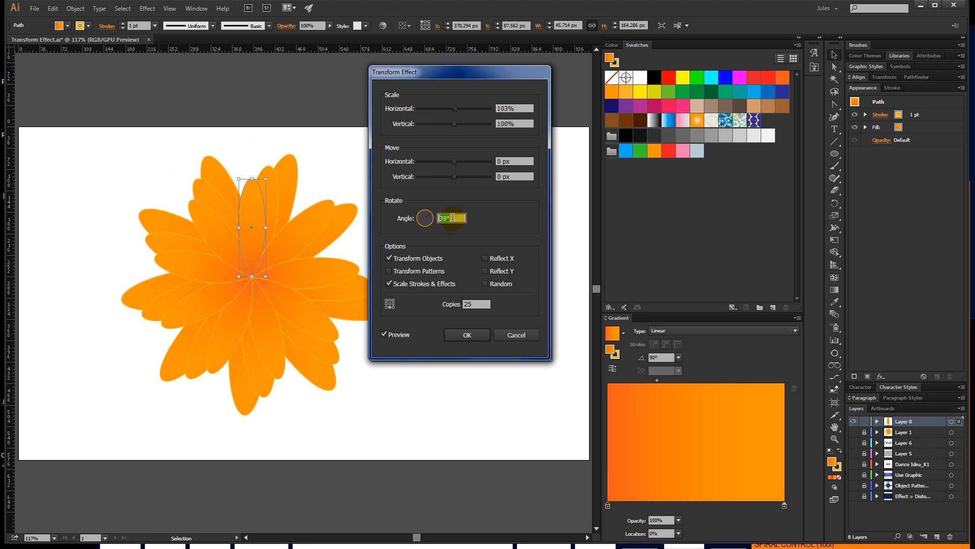
key("Down")
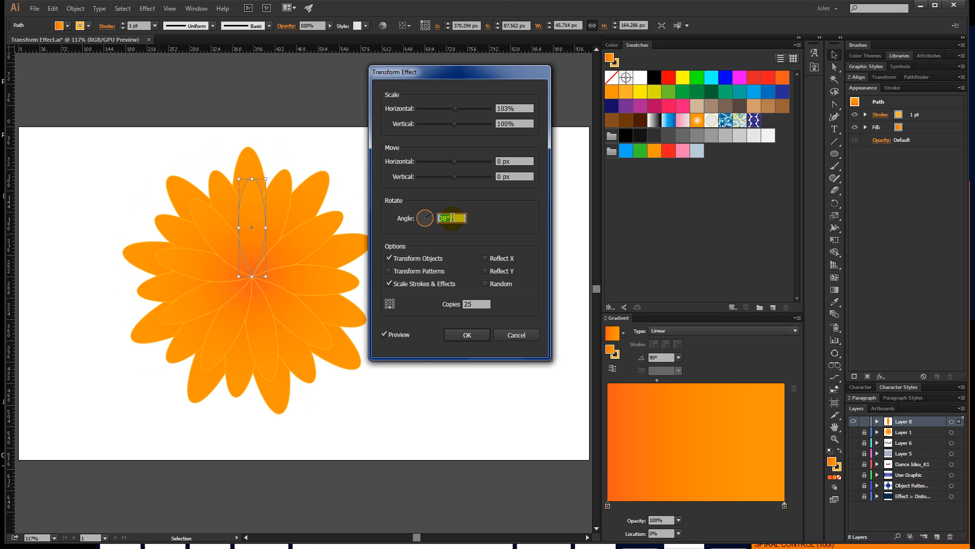
left_click(465, 334)
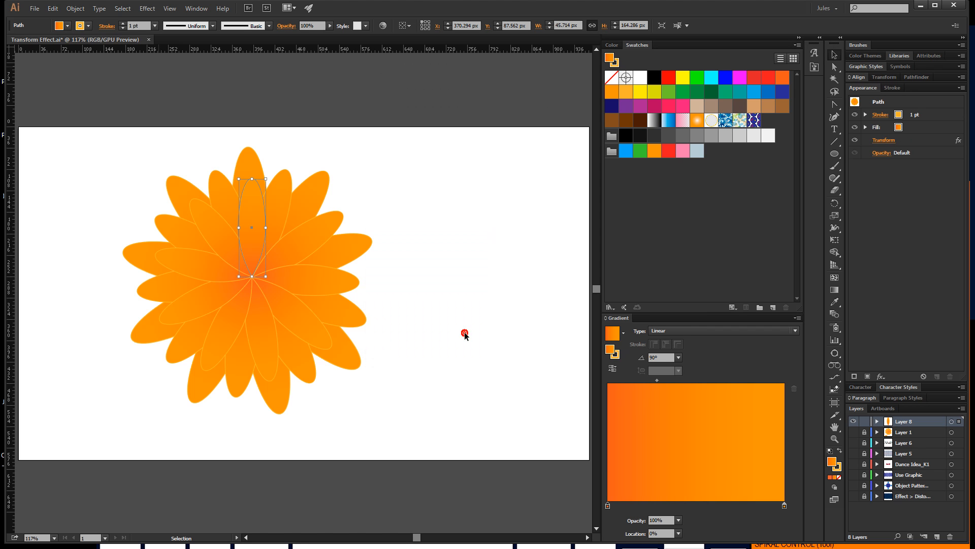
left_click(459, 317)
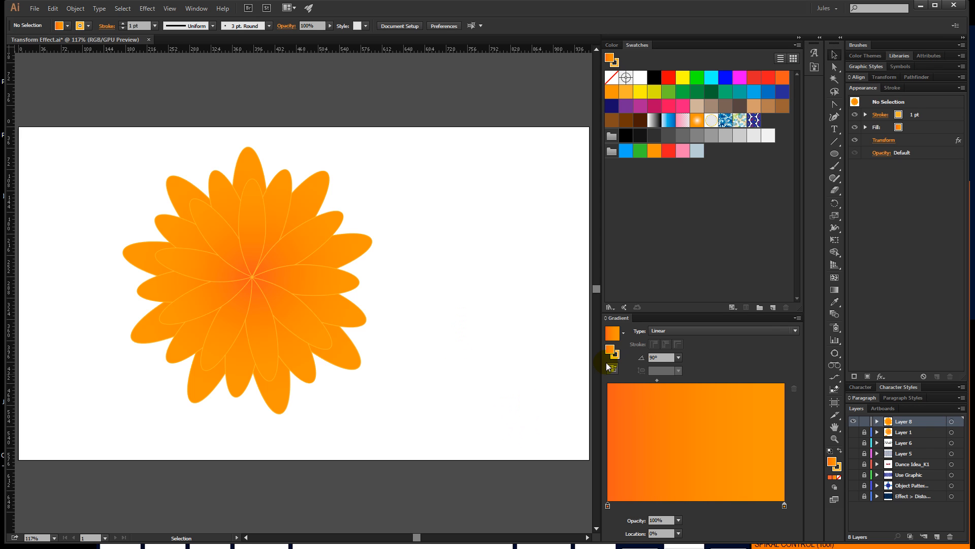
Try the original petal's gradient reversed and at 180° and 0° angles, and restore its original direction at 90°.
left_click(253, 206)
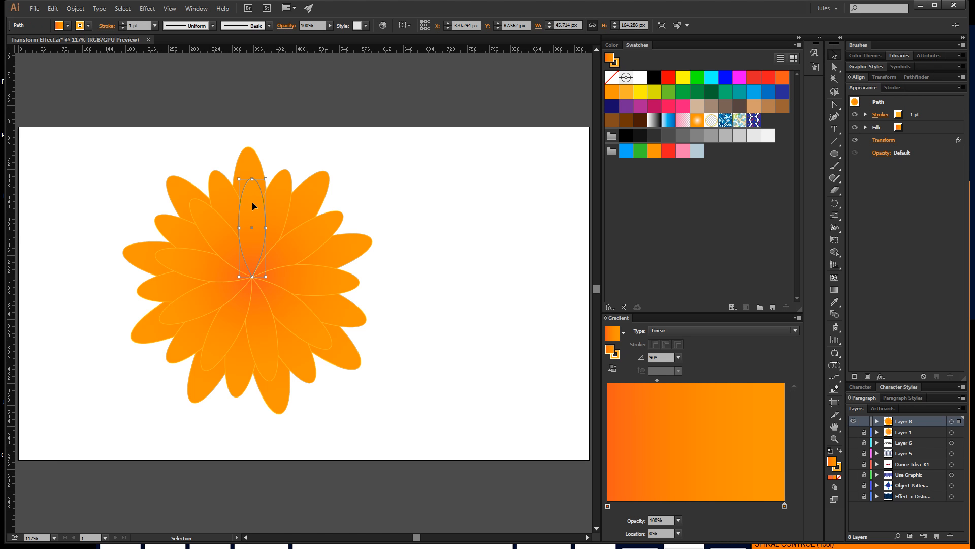
left_click(613, 368)
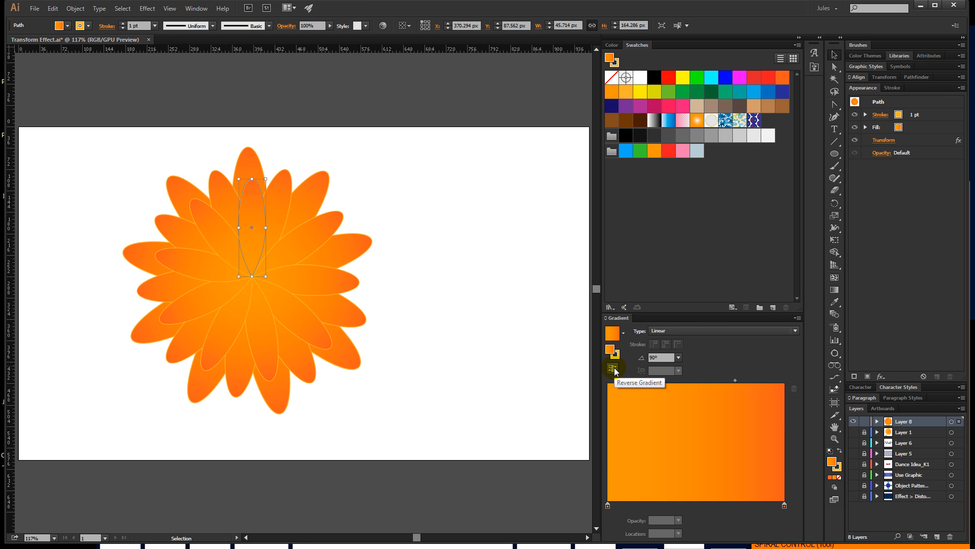
left_click(678, 358)
left_click(697, 367)
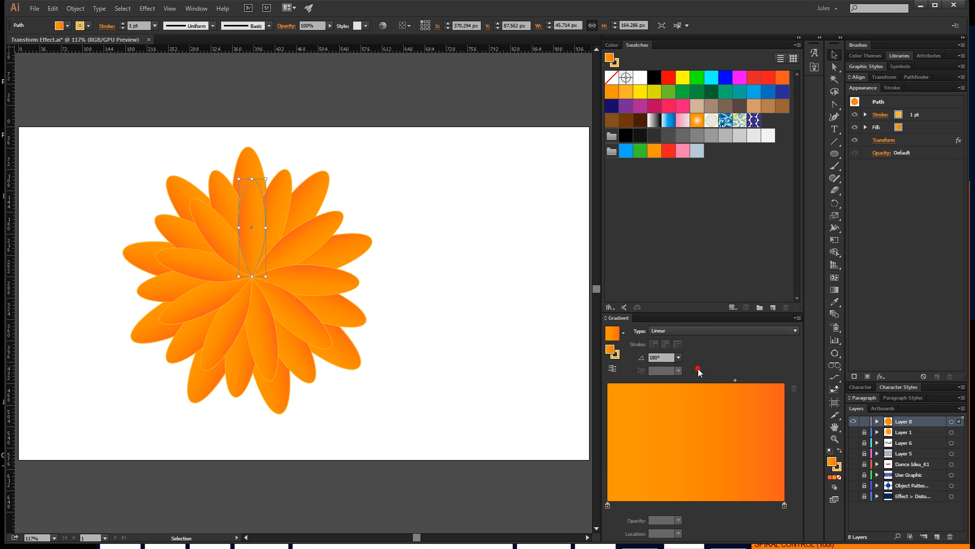
left_click(678, 359)
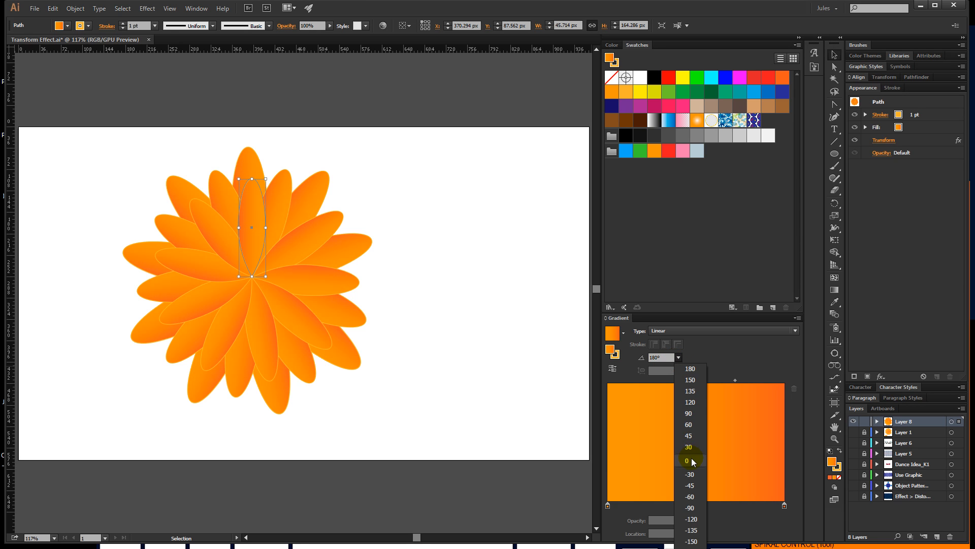
left_click(690, 458)
left_click(678, 357)
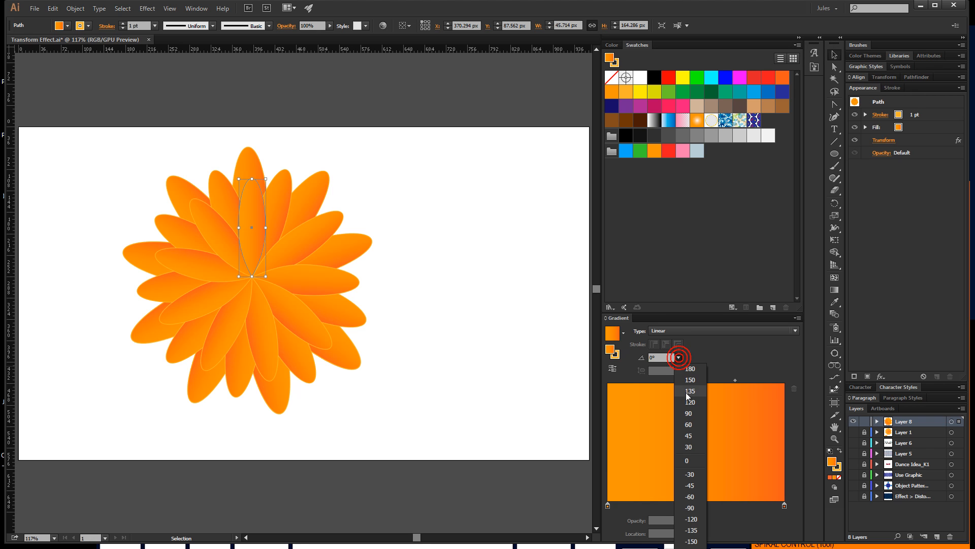
left_click(697, 413)
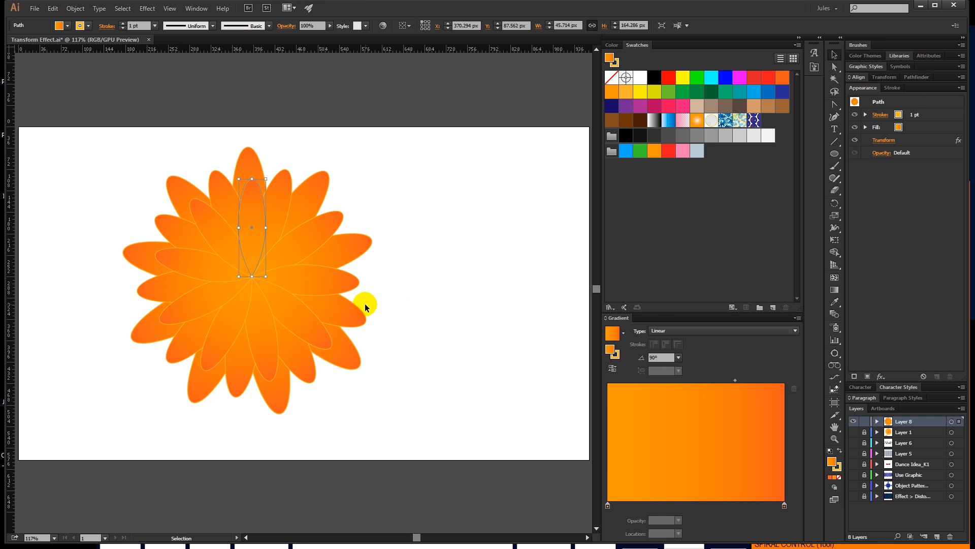
left_click(613, 368)
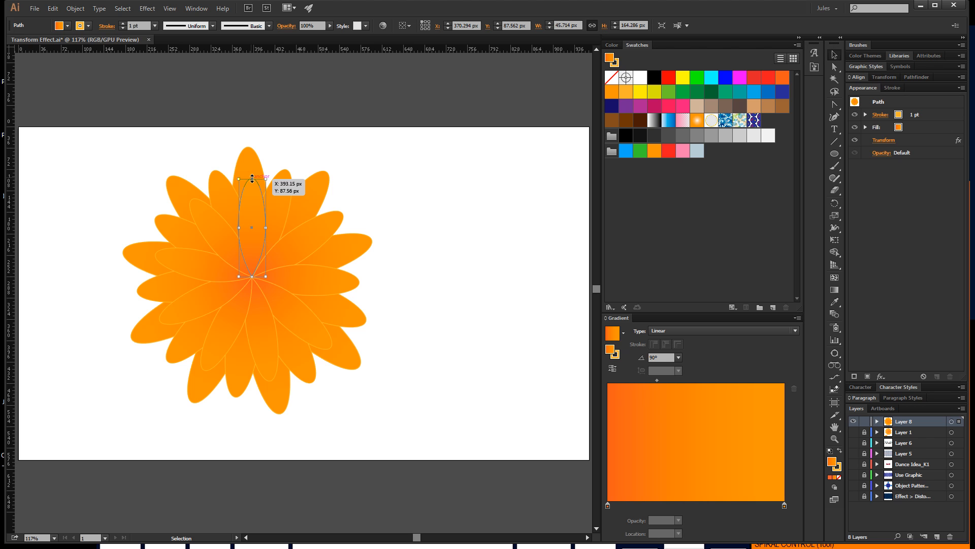
Try shortening the original petal from its tip to about 132 px tall, and undo the change.
key("a")
key("ctrl+equal")
key("ctrl+equal")
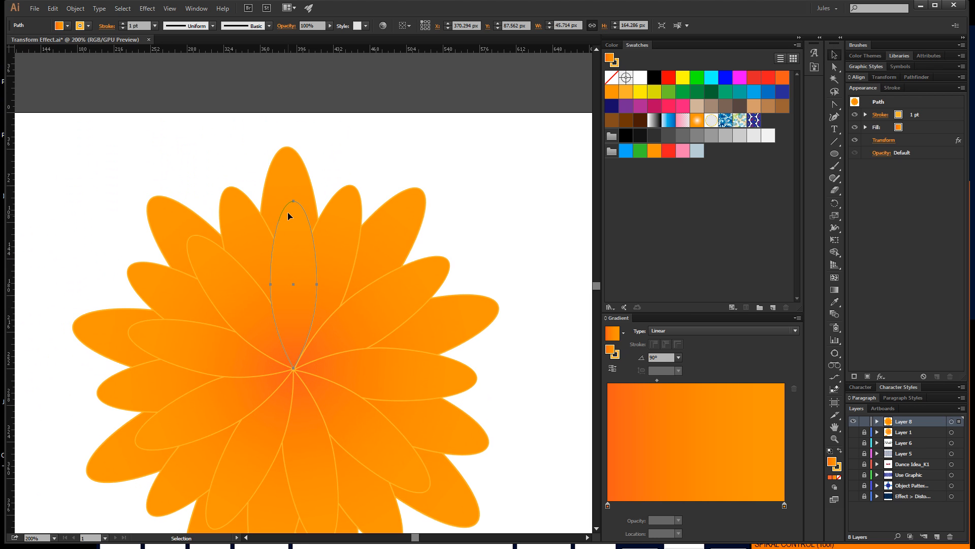
left_click_drag(293, 201, 292, 237)
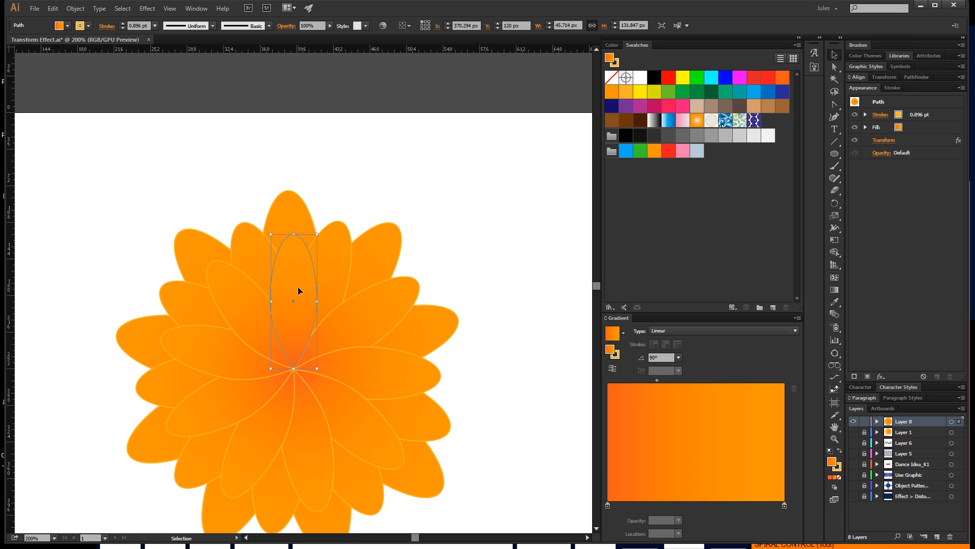
key("ctrl+z")
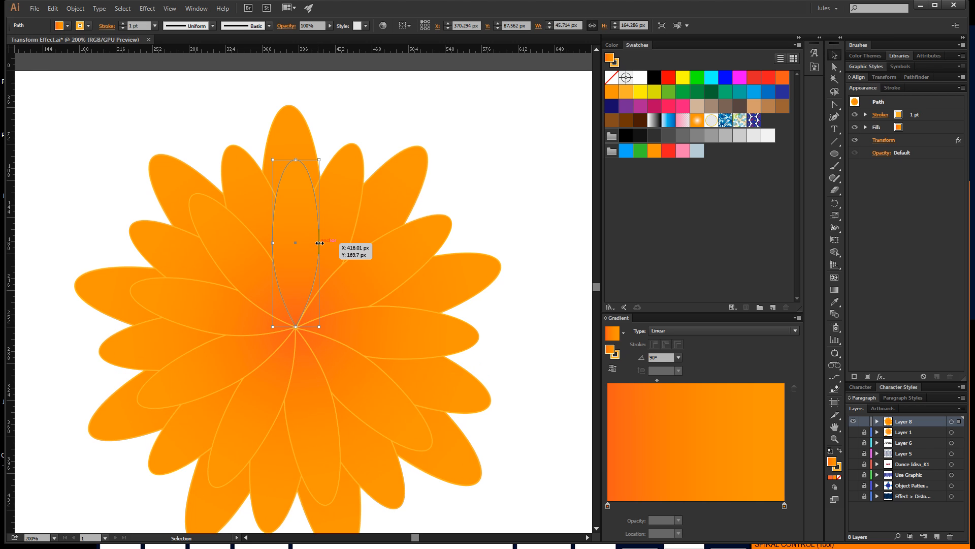
Widen the original petal from its right side to about 58 px.
left_click_drag(319, 242, 332, 243)
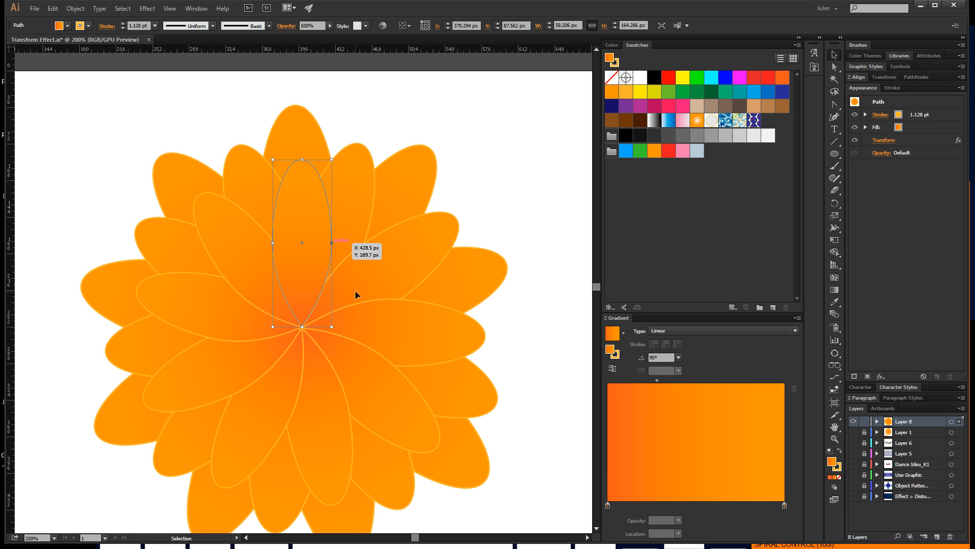
left_click_drag(355, 293, 359, 250)
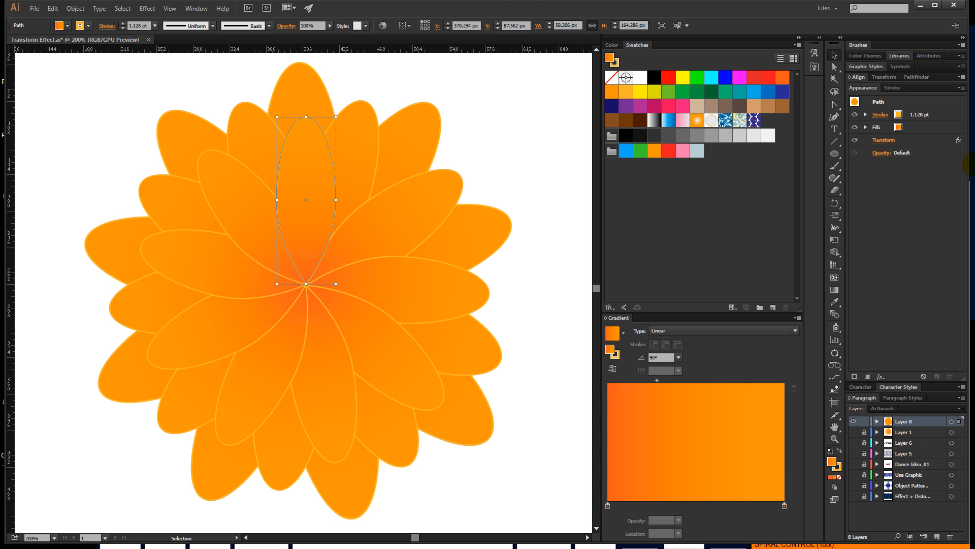
Edit the petal's existing Transform effect with preview on, setting it to 50 copies, and deselect the flower.
left_click(886, 140)
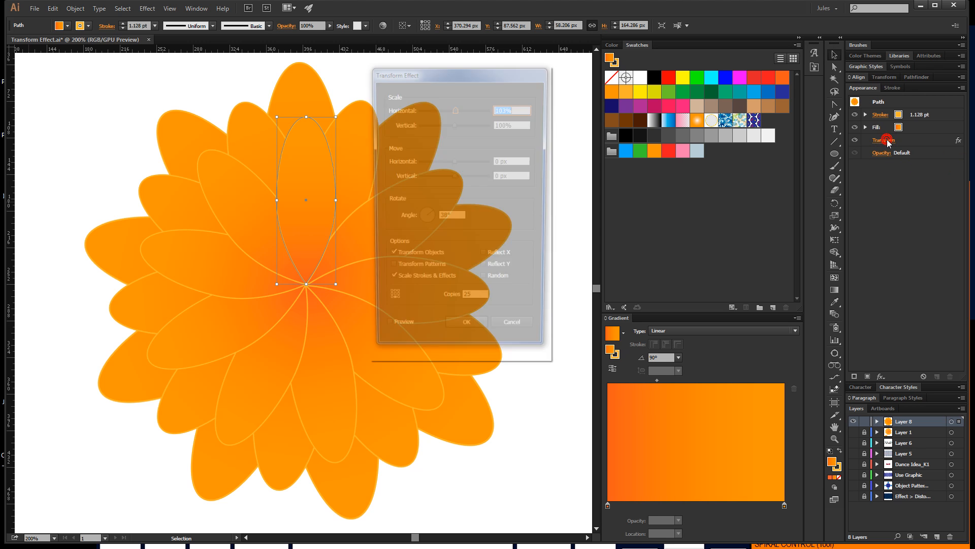
left_click_drag(505, 78, 680, 87)
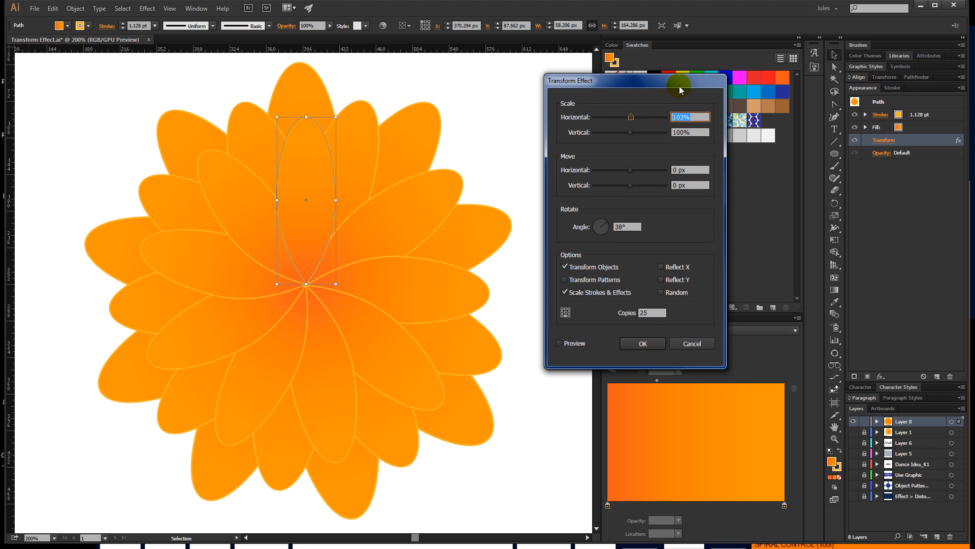
left_click(575, 342)
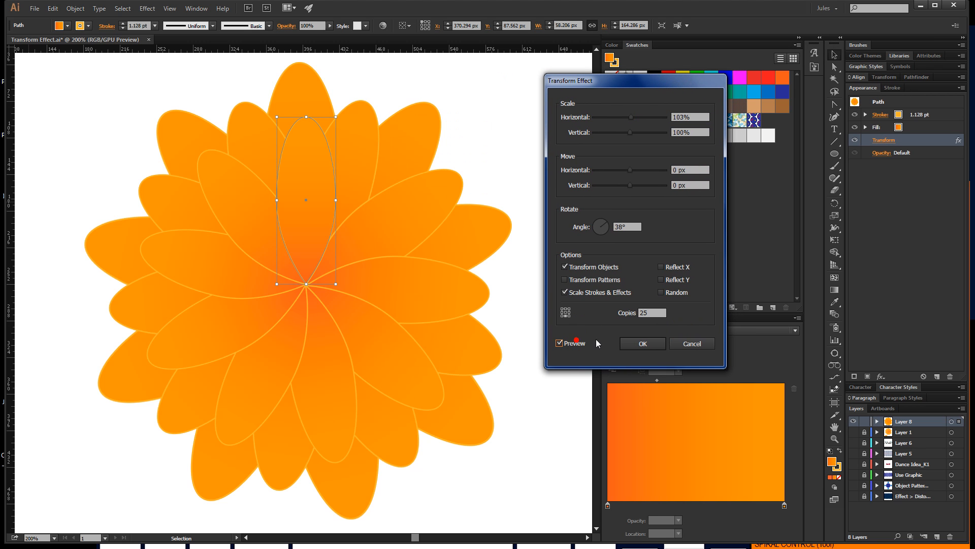
double_click(653, 313)
type("50")
left_click(630, 227)
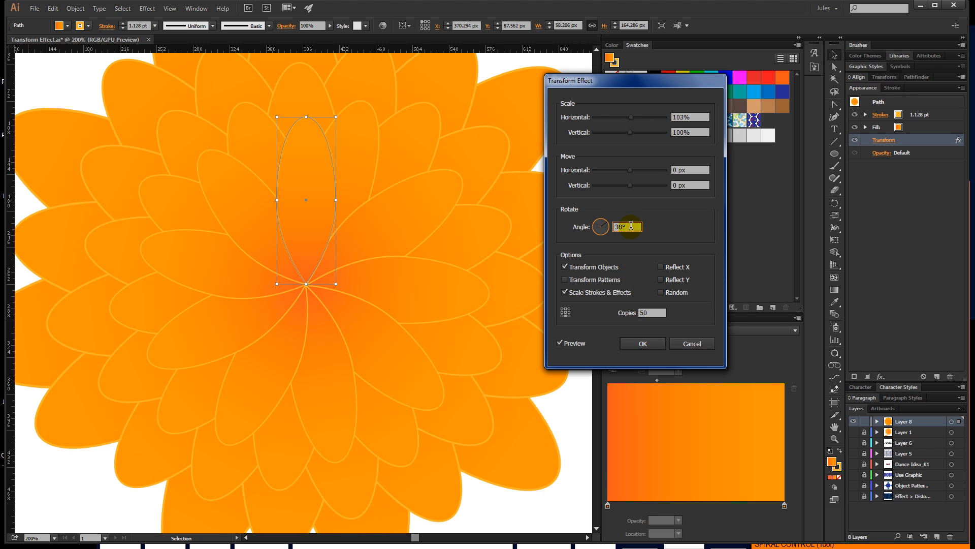
left_click(642, 344)
key("ctrl+0")
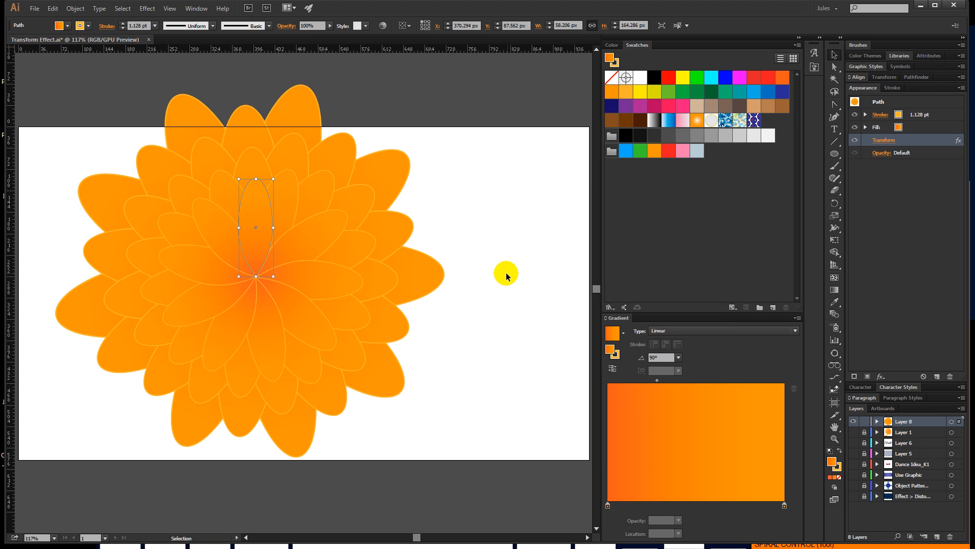
left_click(490, 258)
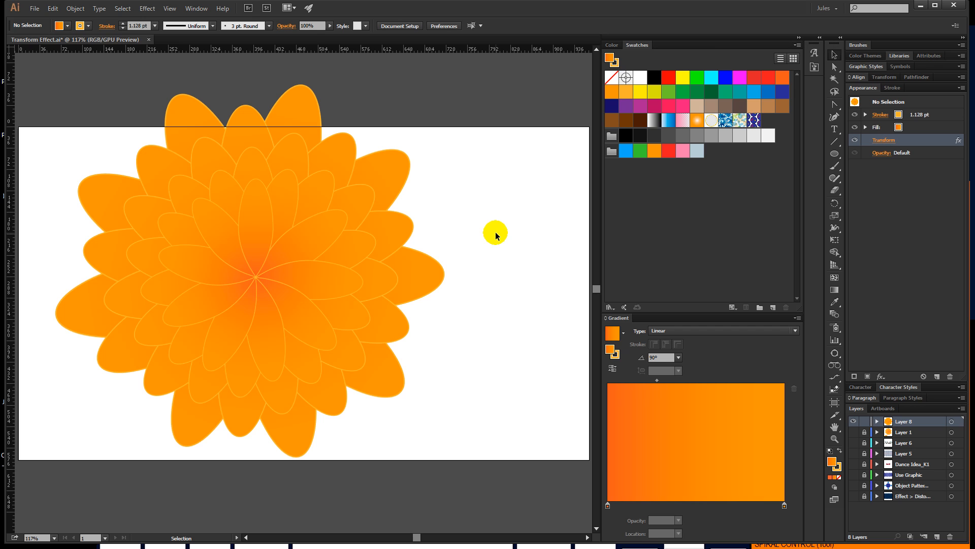